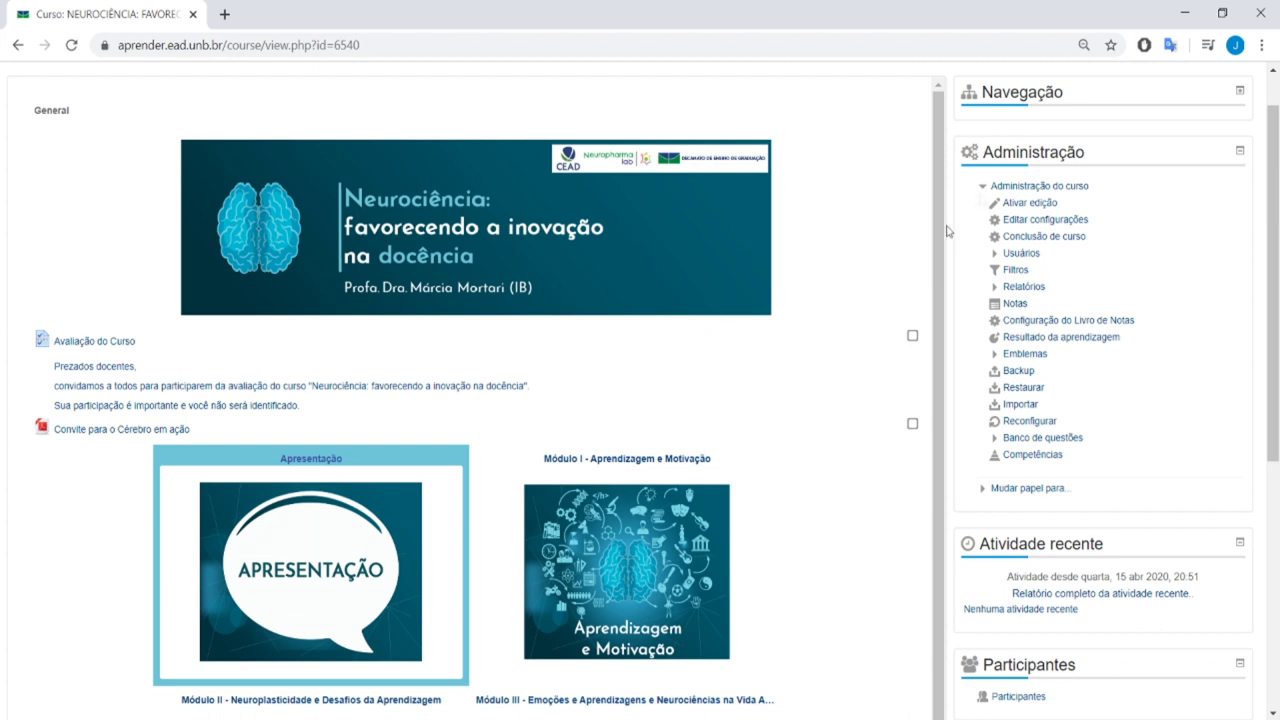
# Step: Turn on course editing and start adding a BigBlueButtonBN activity to the General section
pyautogui.scroll(1, 1018, 177)
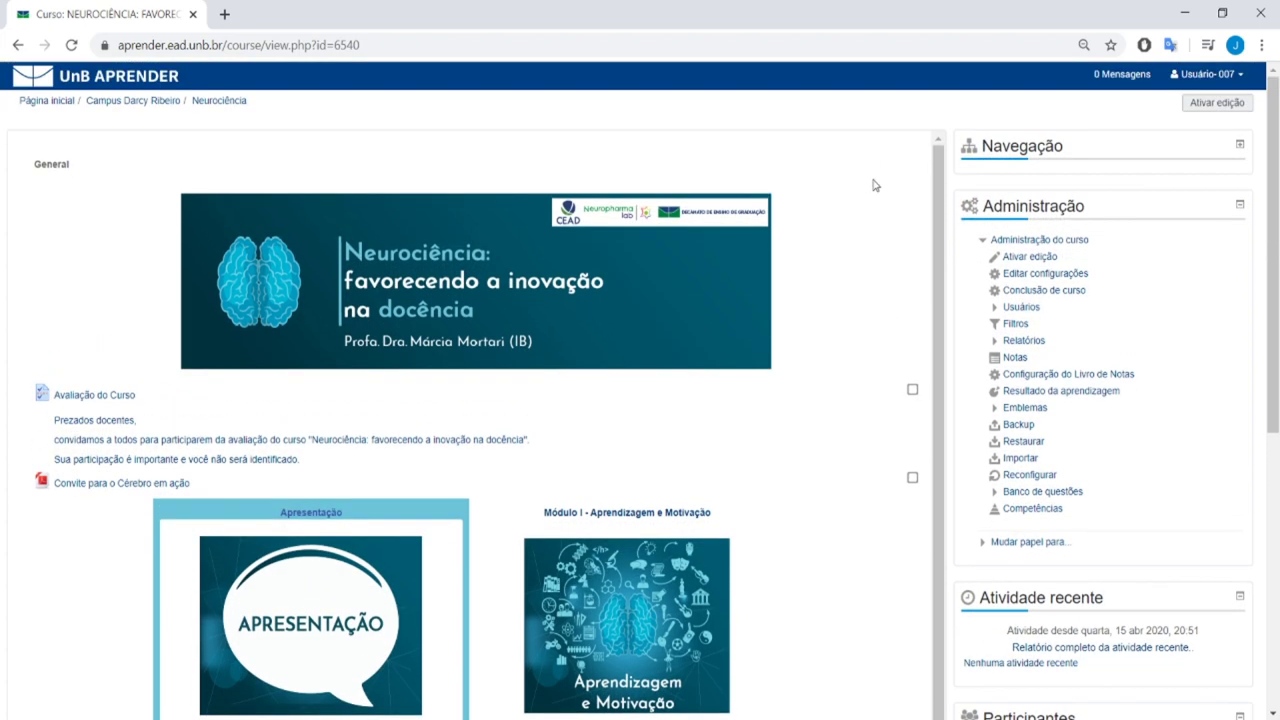
pyautogui.click(1192, 104)
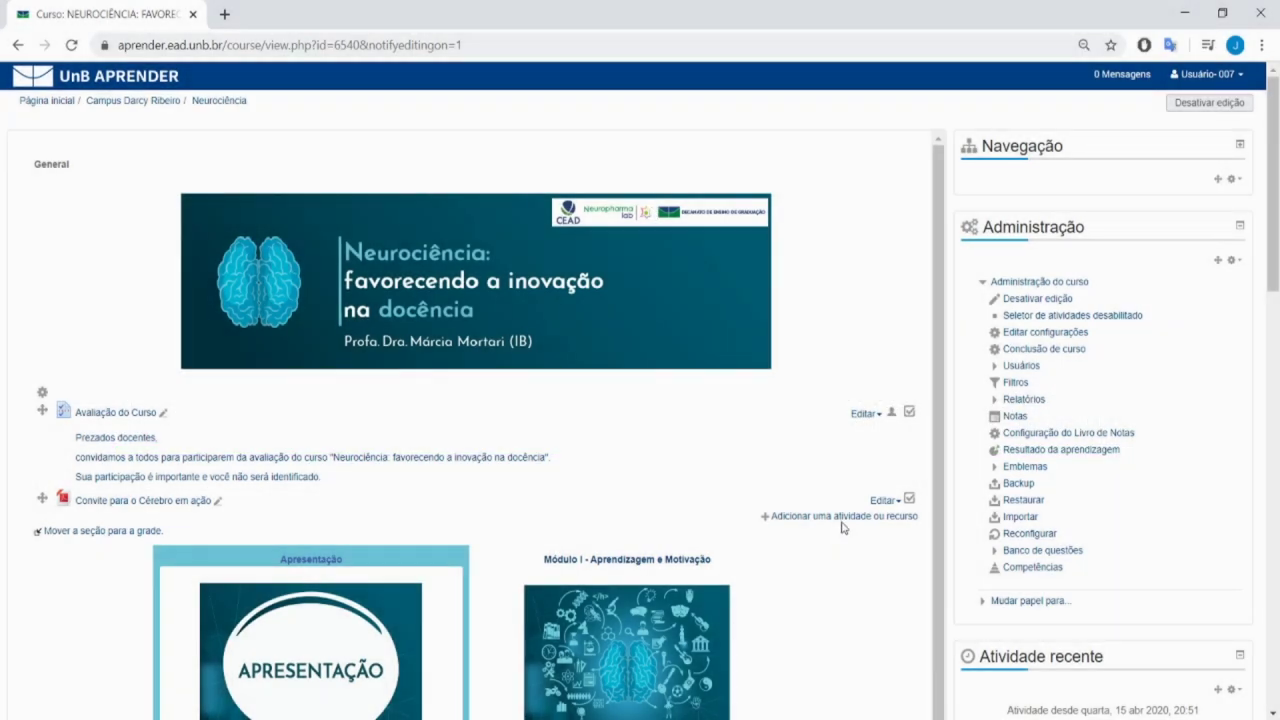
pyautogui.scroll(-2, 849, 525)
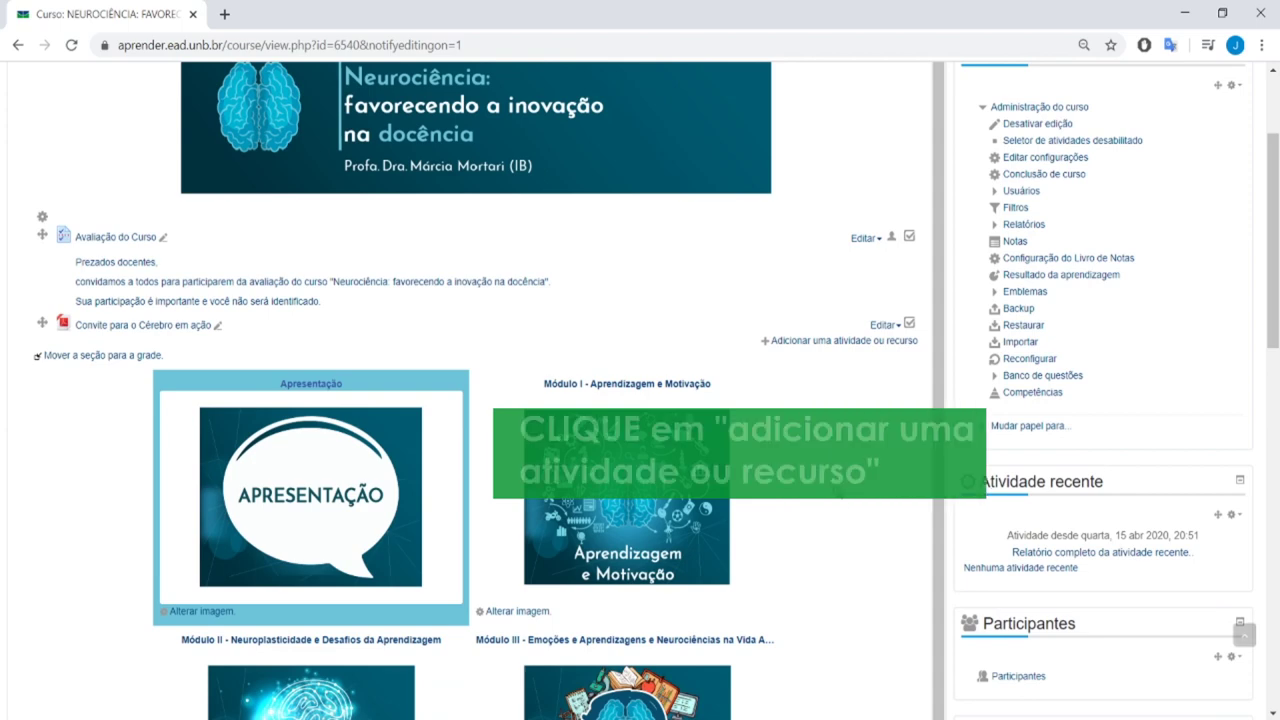
pyautogui.click(833, 343)
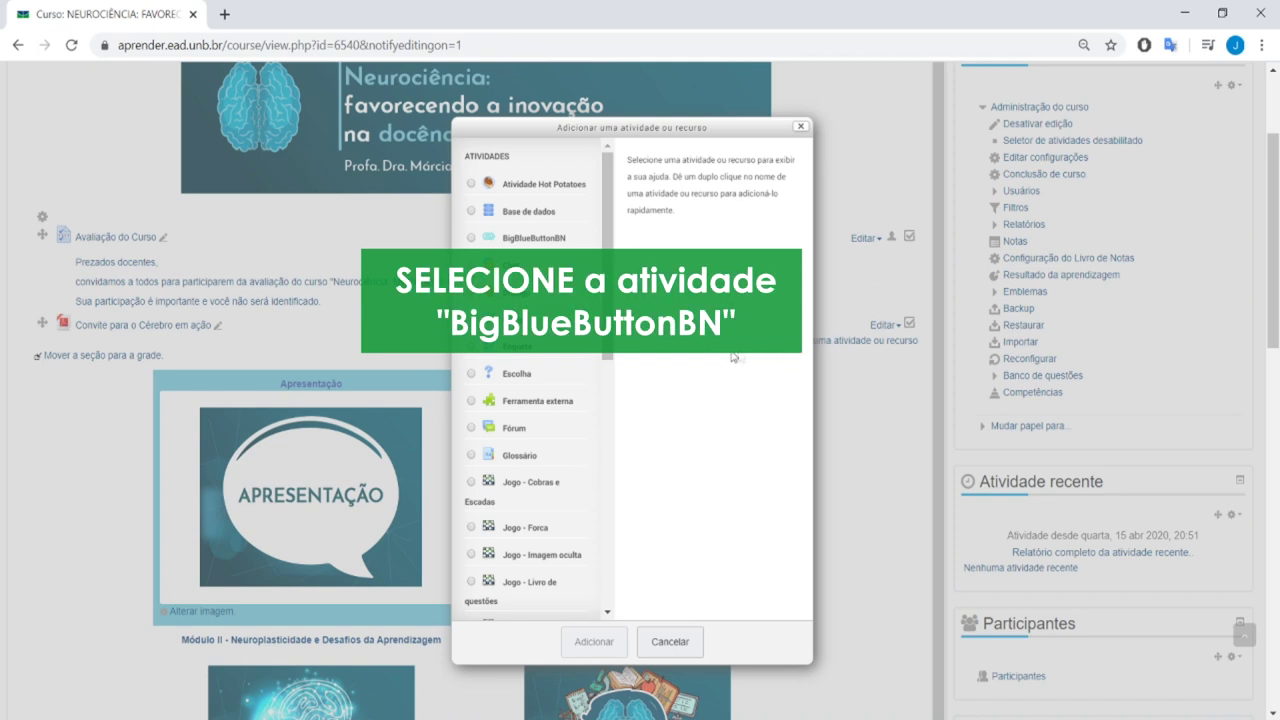
pyautogui.click(472, 239)
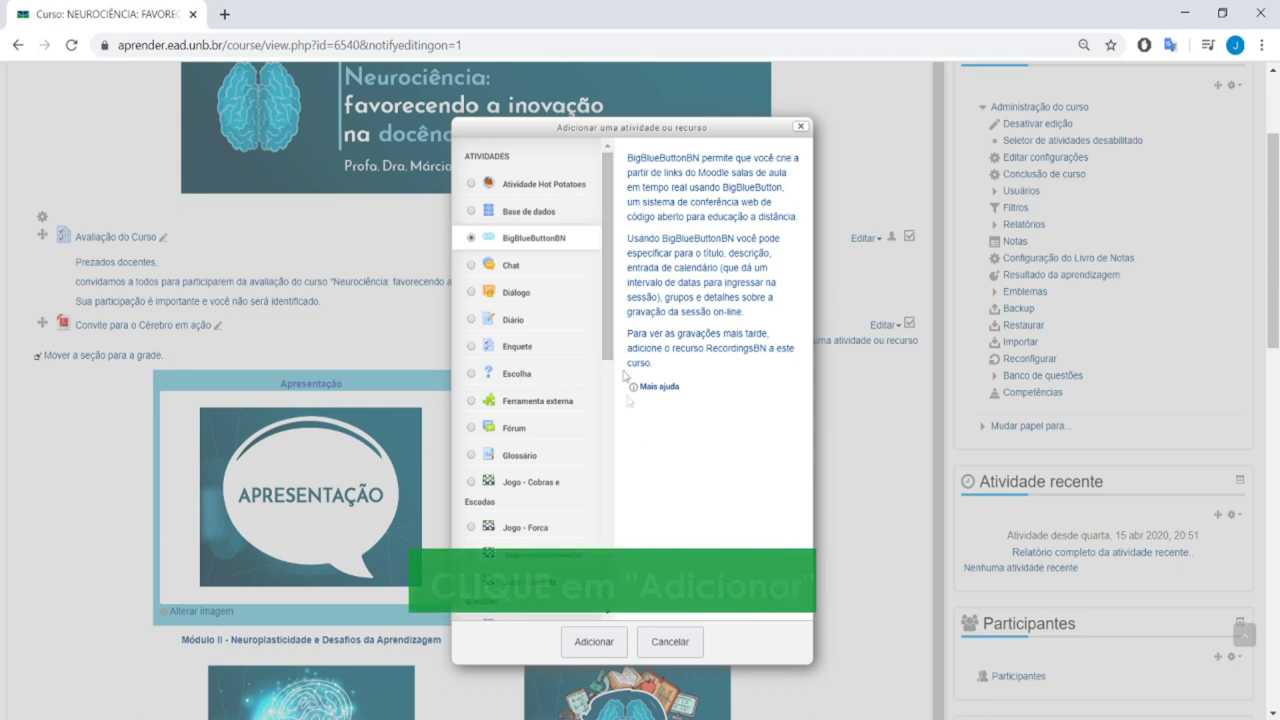
pyautogui.click(609, 643)
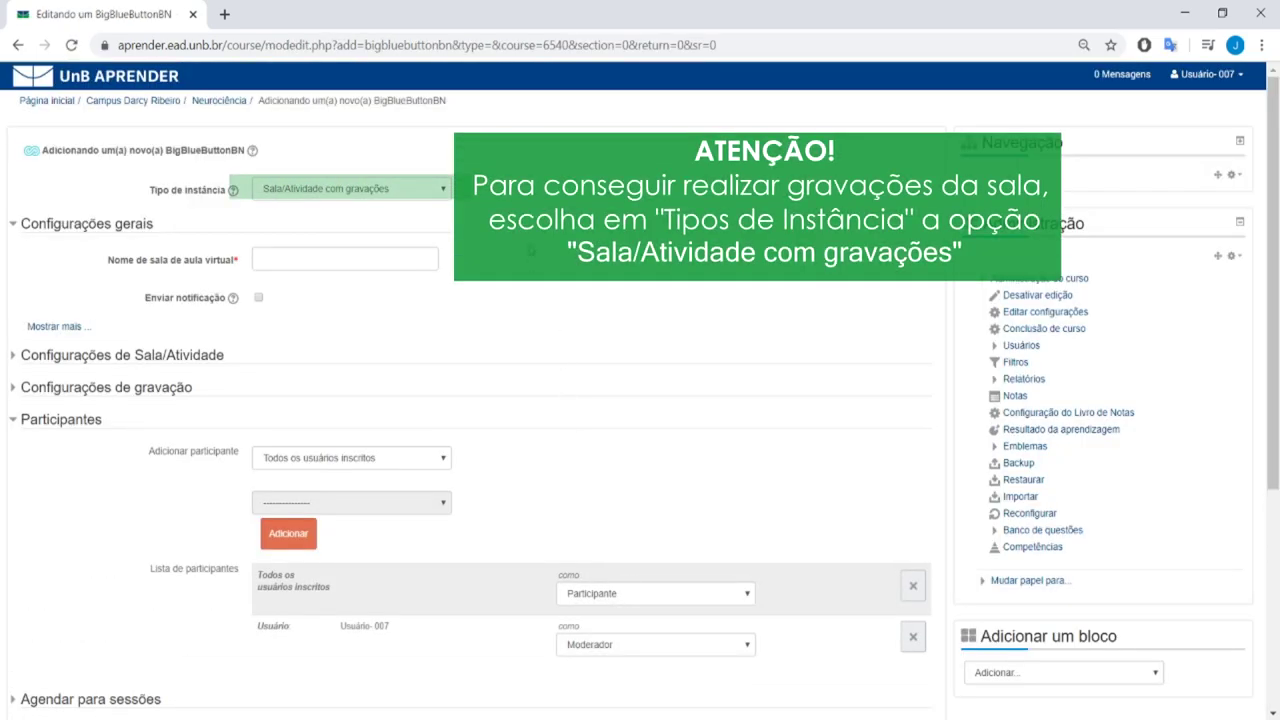
# Step: Set the instance type to Sala/Atividade com gravações and name the virtual classroom AULA TESTE 1
pyautogui.click(407, 190)
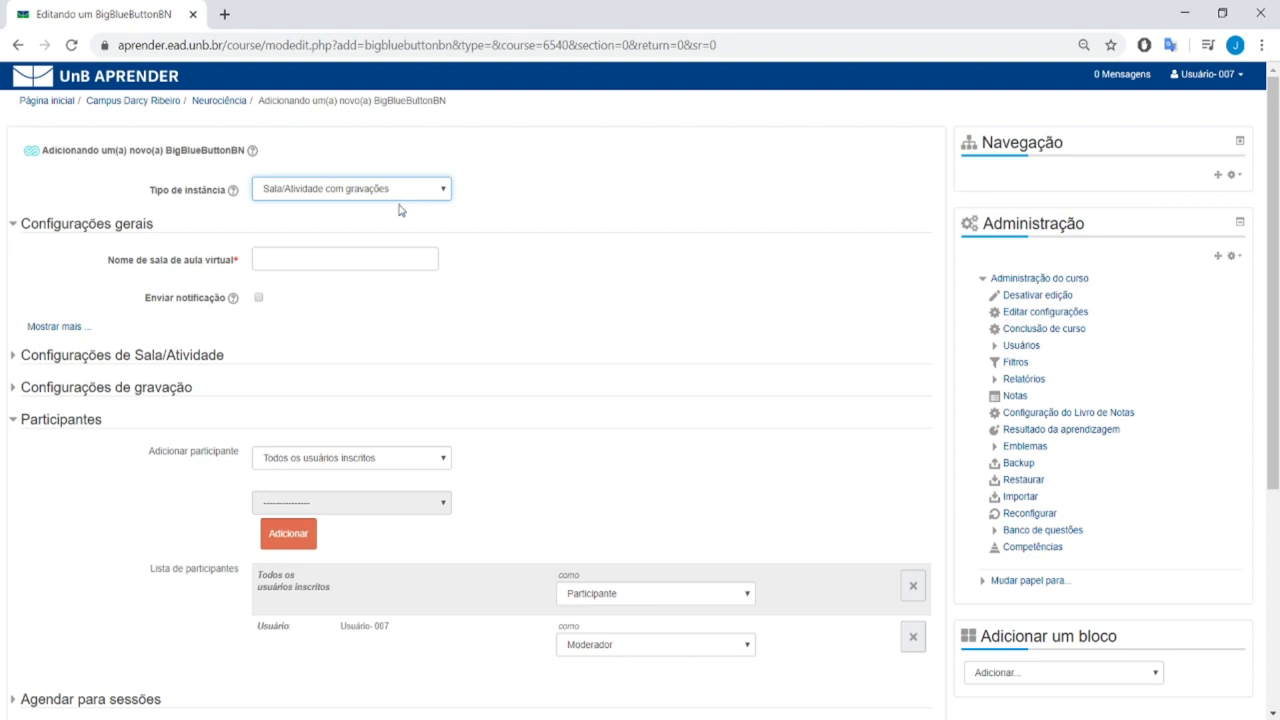
pyautogui.click(330, 254)
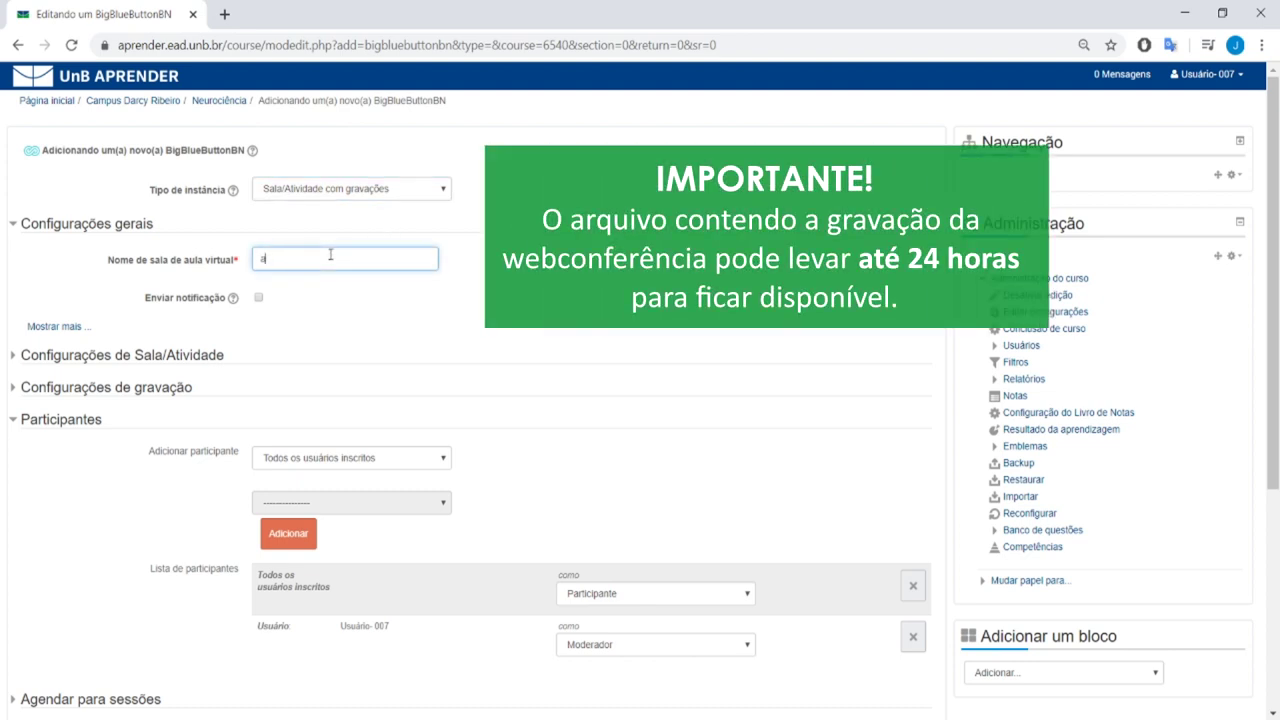
pyautogui.write('AULA TESTE 1')
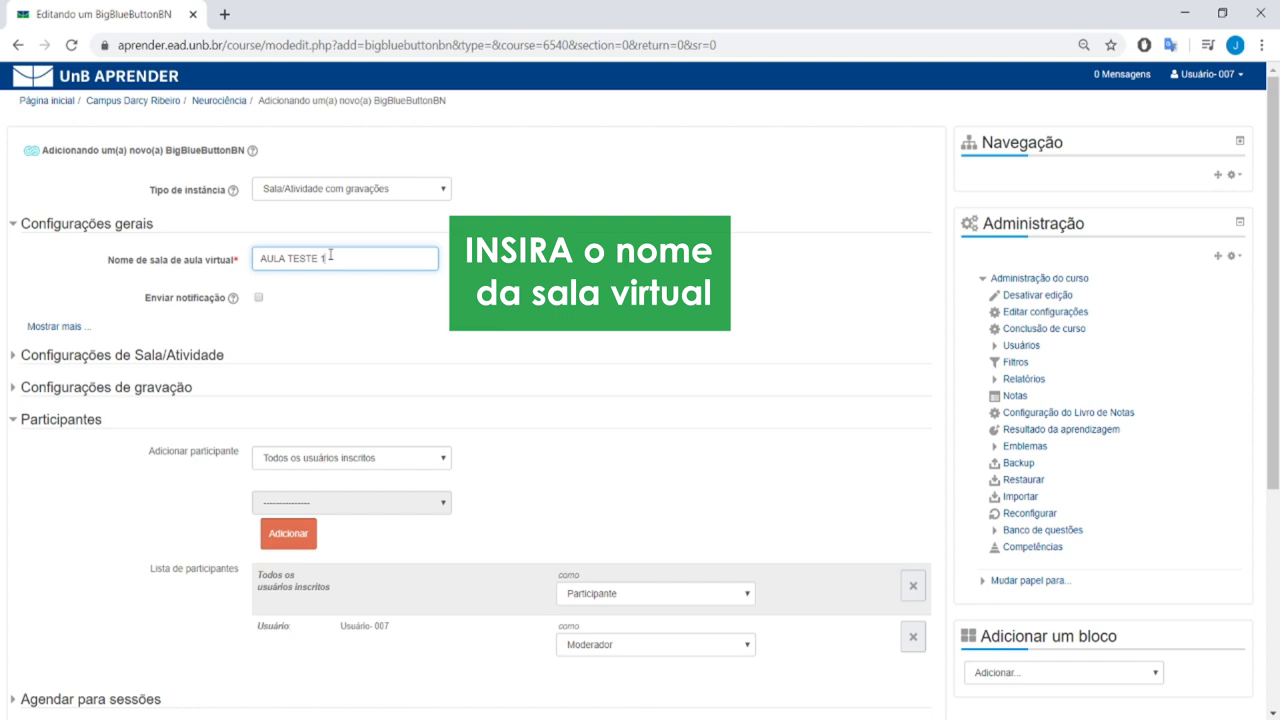
# Step: Add the description "INSTRUÇÕES..." to the activity, have it displayed on the course page, and collapse the general settings
pyautogui.click(69, 329)
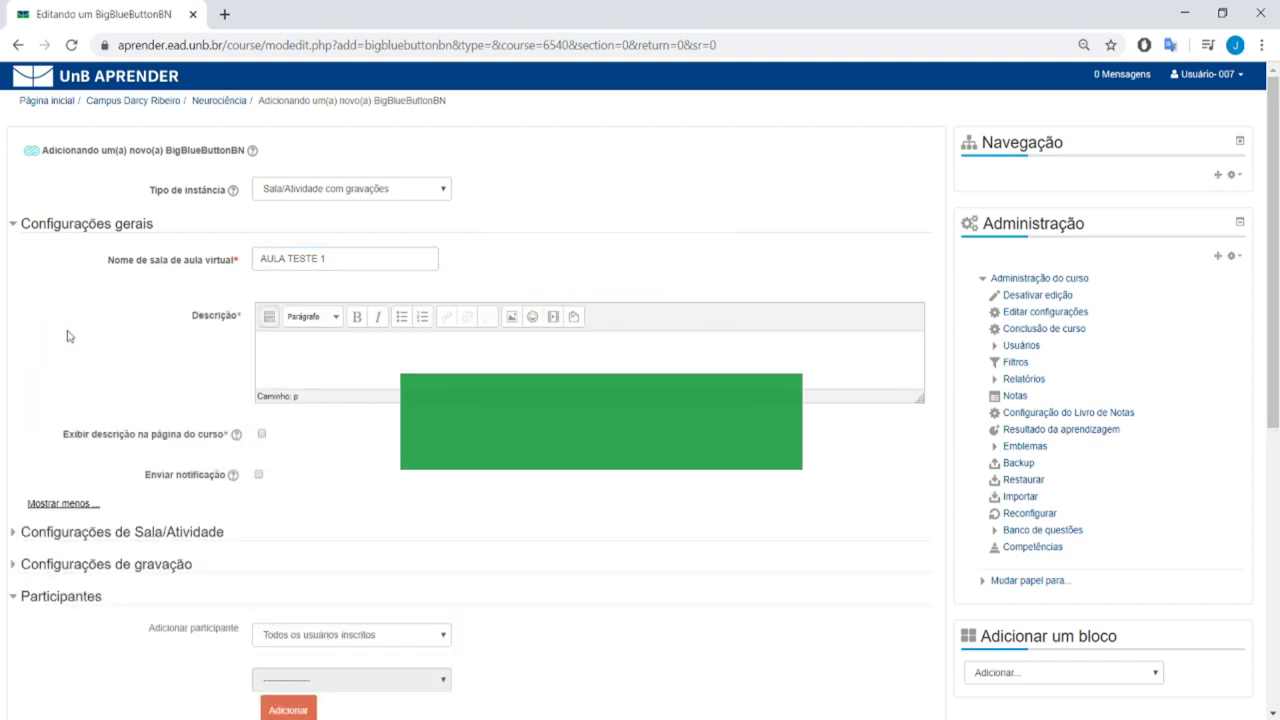
pyautogui.click(268, 357)
pyautogui.write('INSTRUÇÕES...')
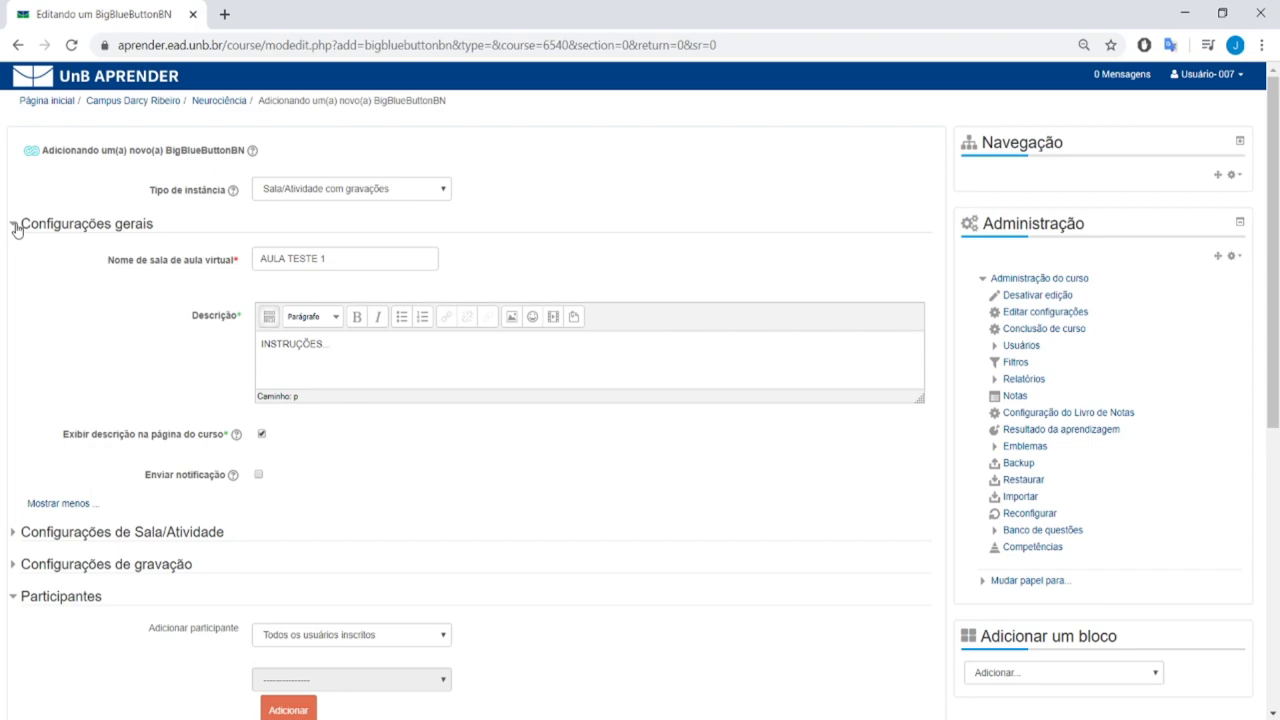
pyautogui.click(15, 226)
# Step: Choose Participante as the role for all enrolled users and Moderador for the individual user in the participant list
pyautogui.scroll(-1, 178, 380)
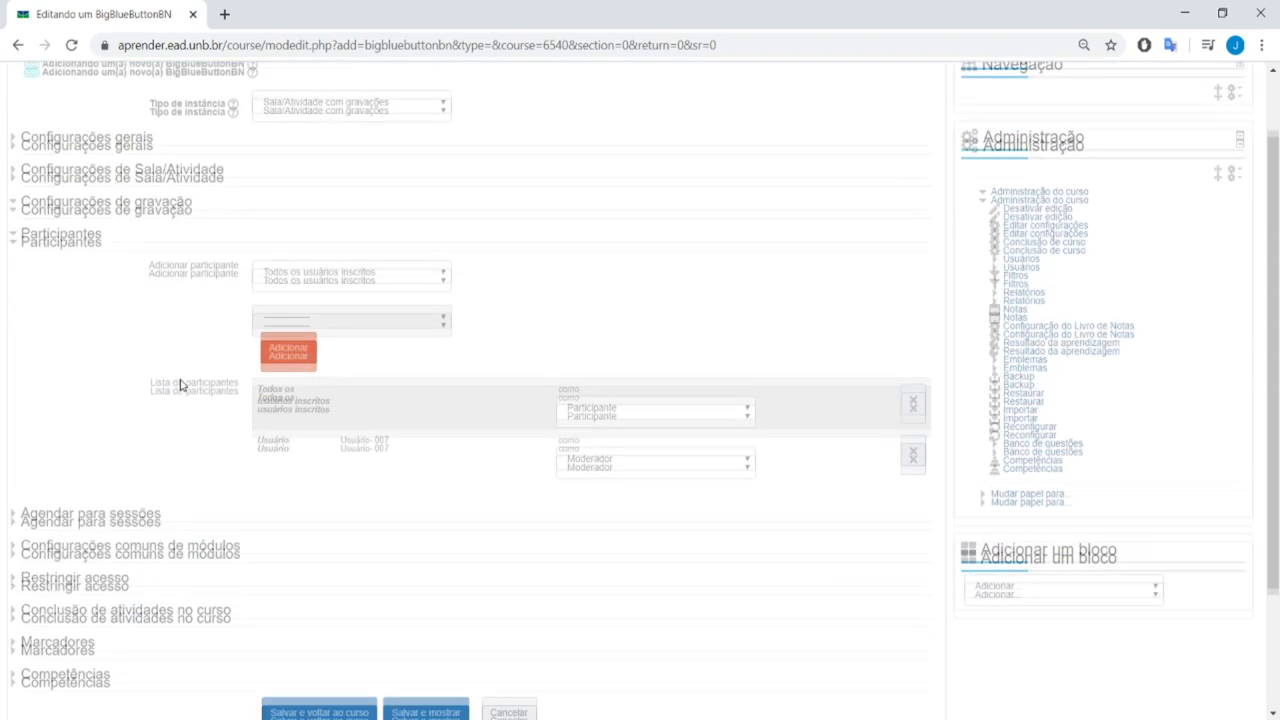
pyautogui.click(304, 281)
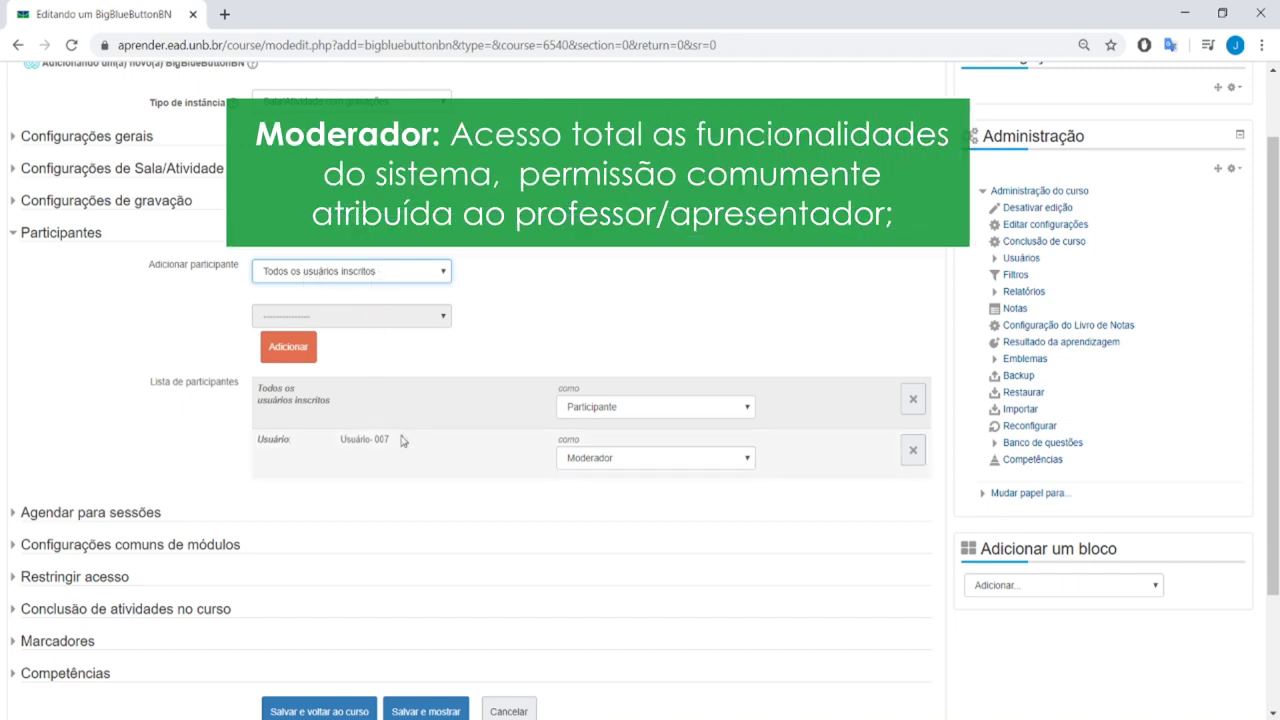
pyautogui.click(749, 466)
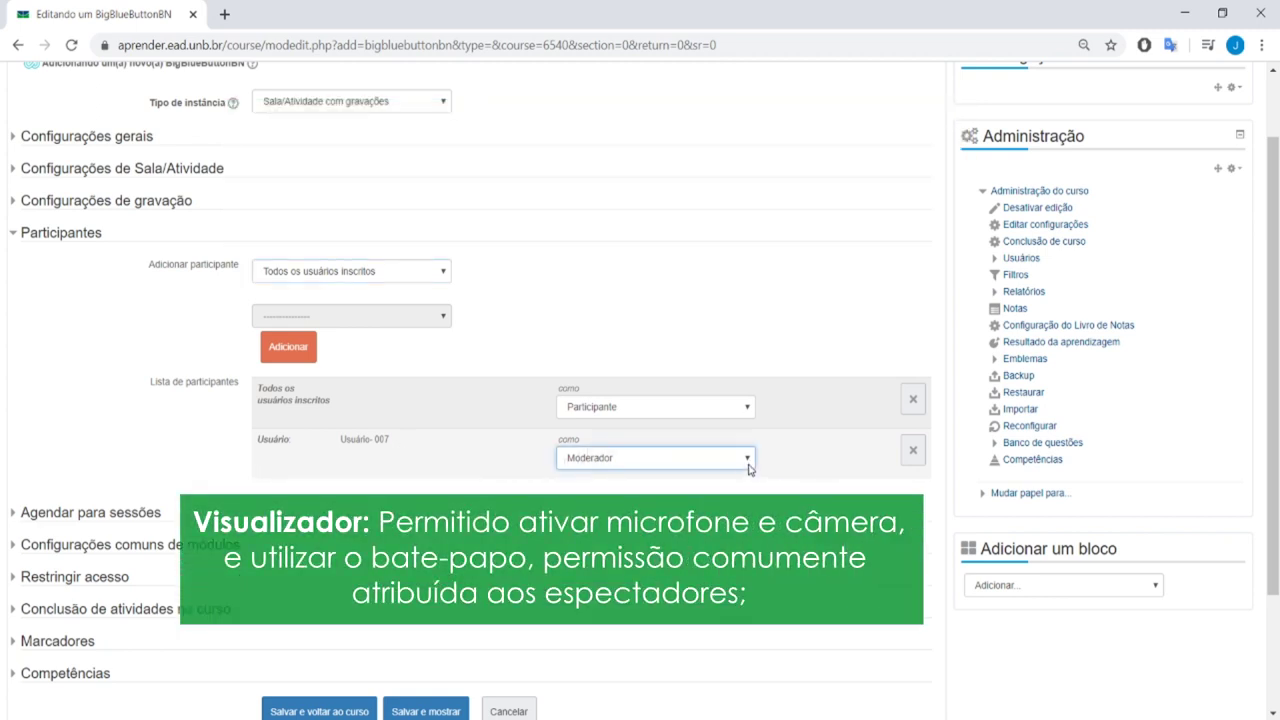
pyautogui.click(750, 412)
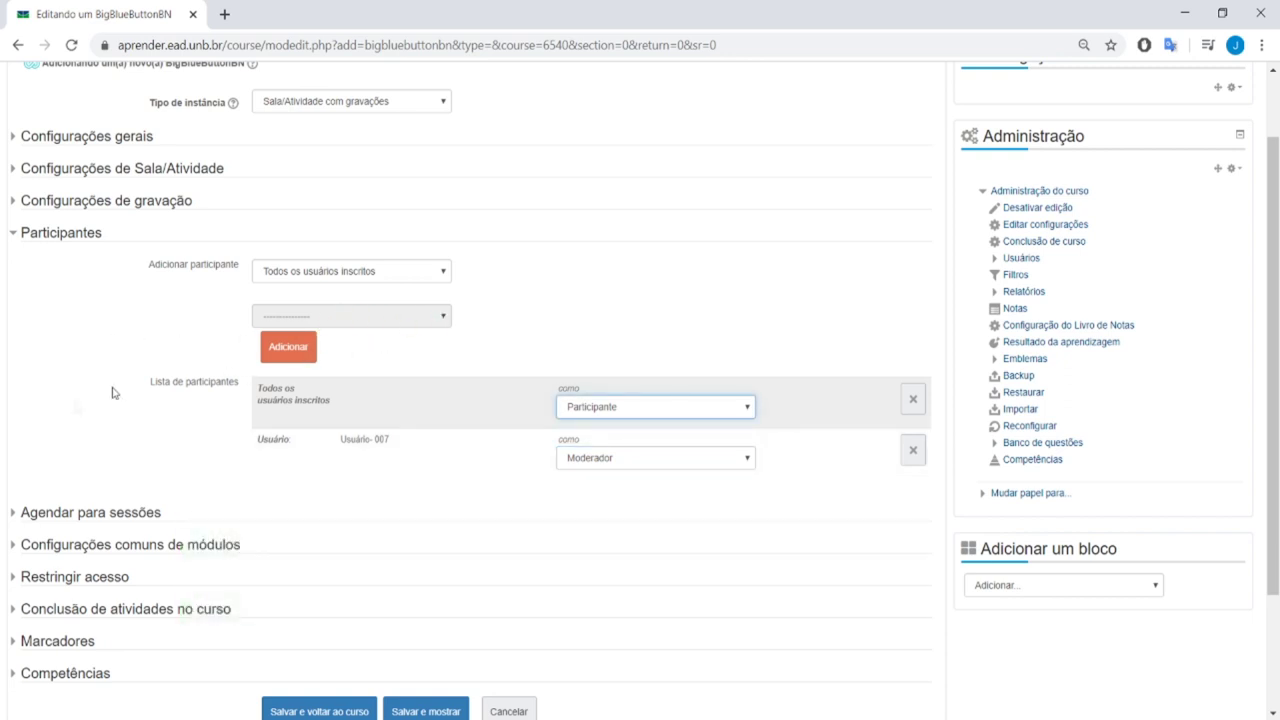
# Step: Look through the session scheduling and access restriction settings, and save the activity, returning to the course
pyautogui.scroll(-2, 66, 410)
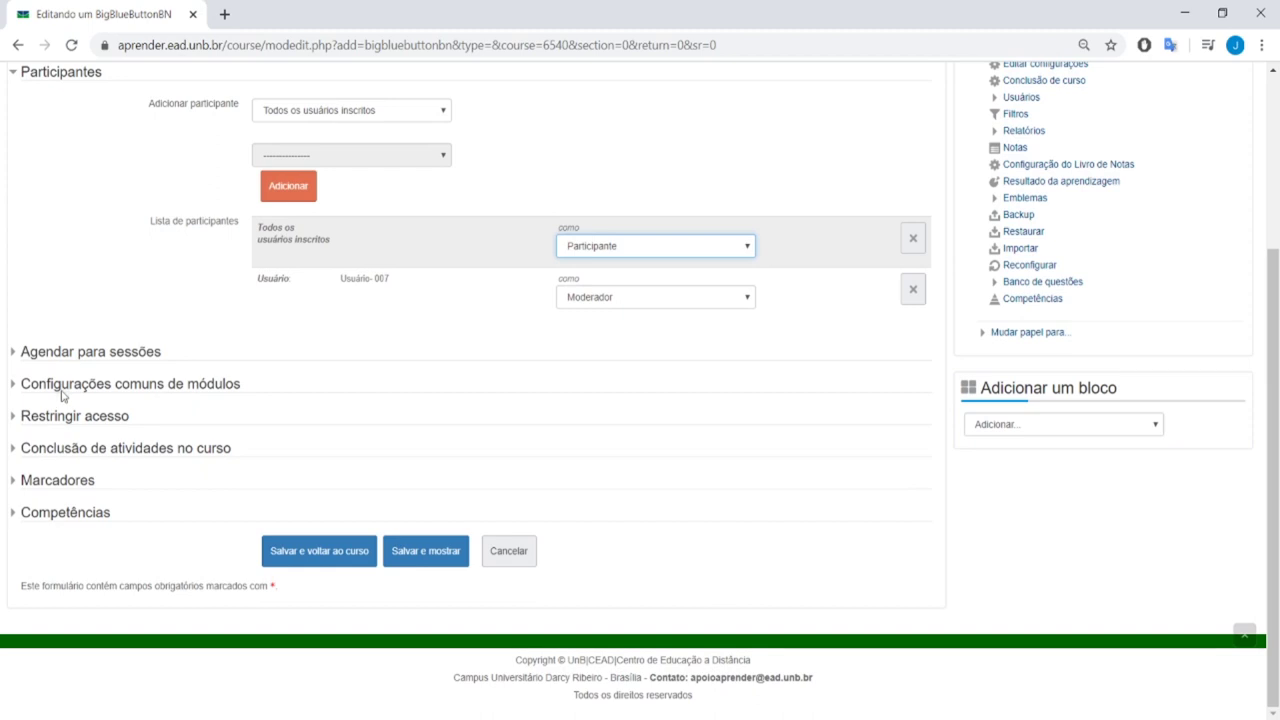
pyautogui.click(16, 363)
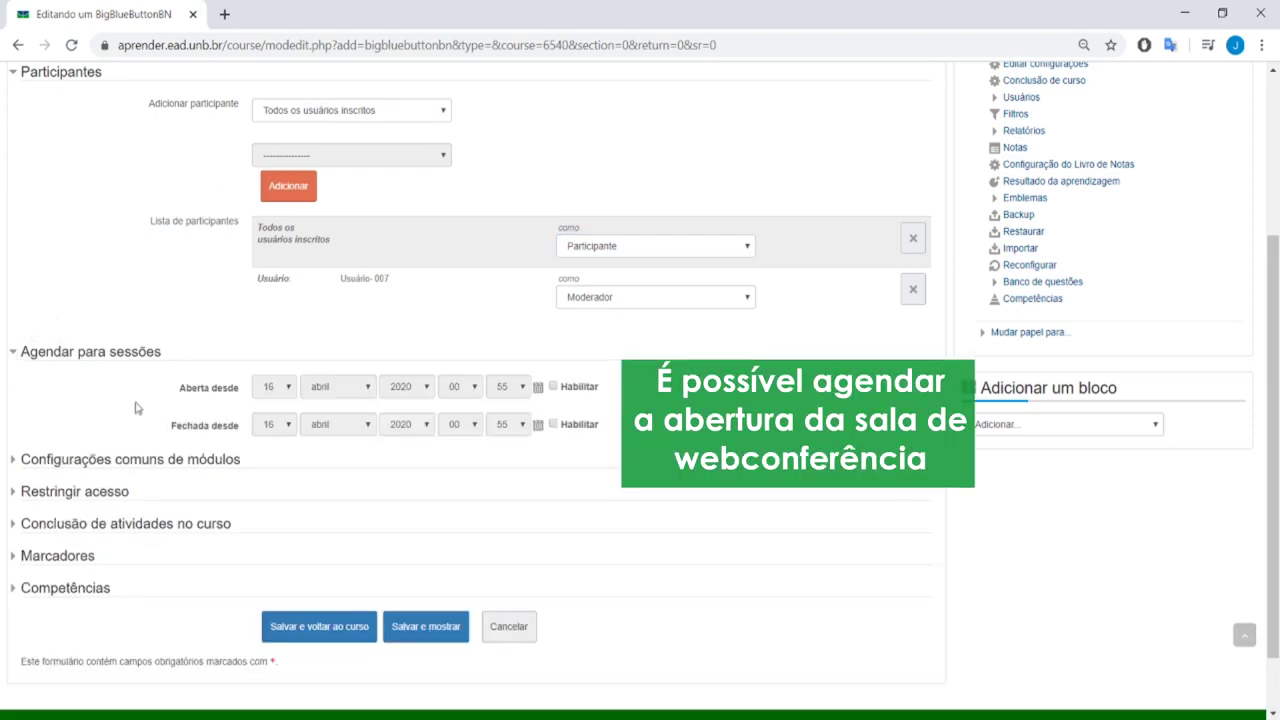
pyautogui.click(14, 356)
pyautogui.click(13, 415)
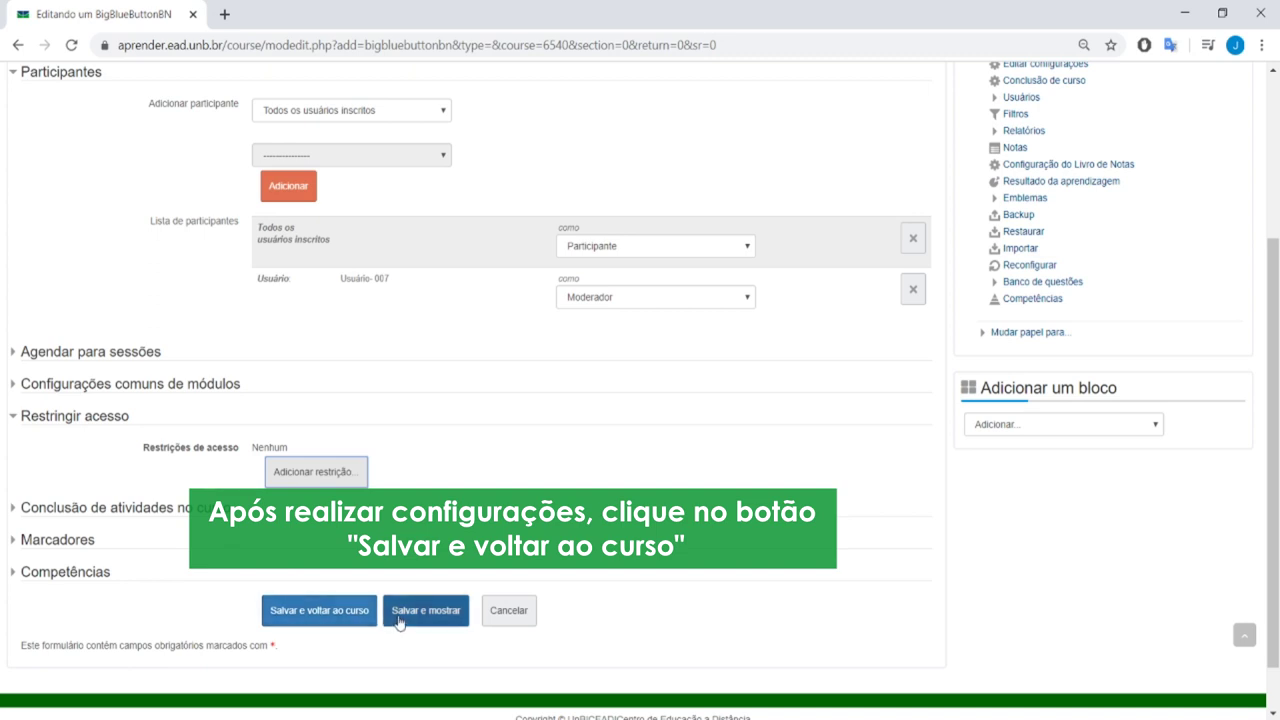
pyautogui.scroll(-1, 287, 555)
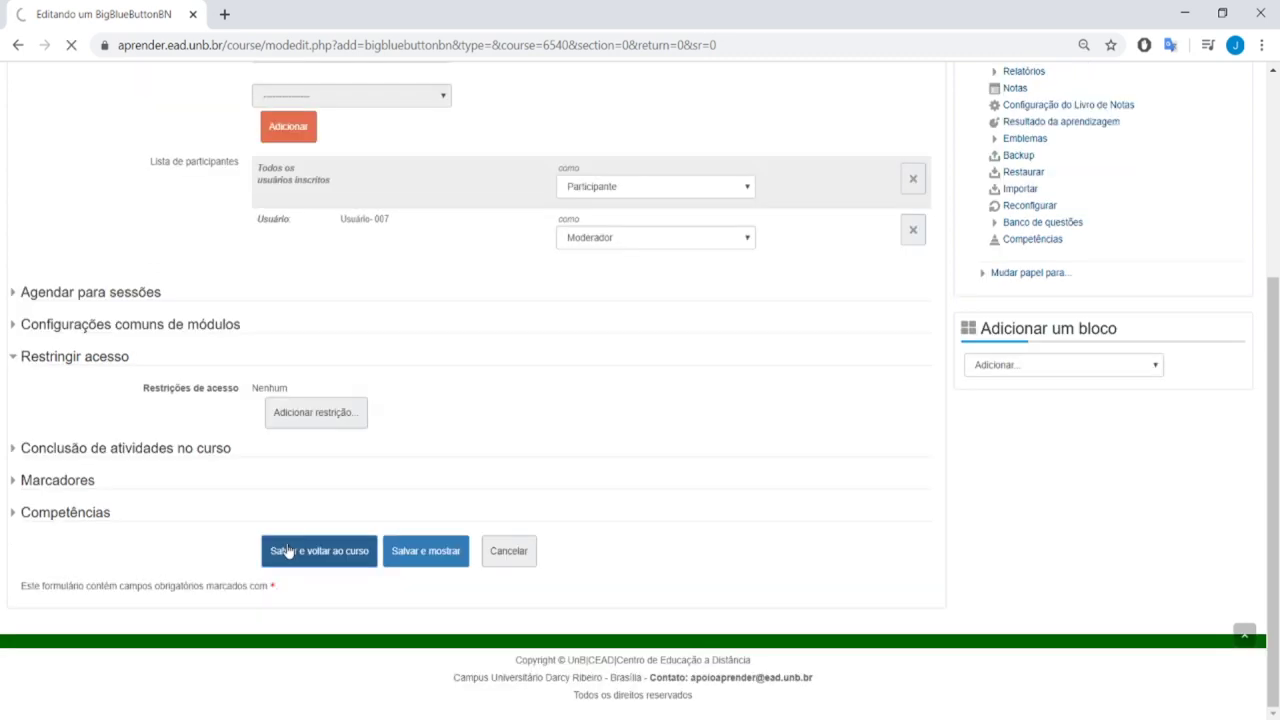
pyautogui.click(287, 558)
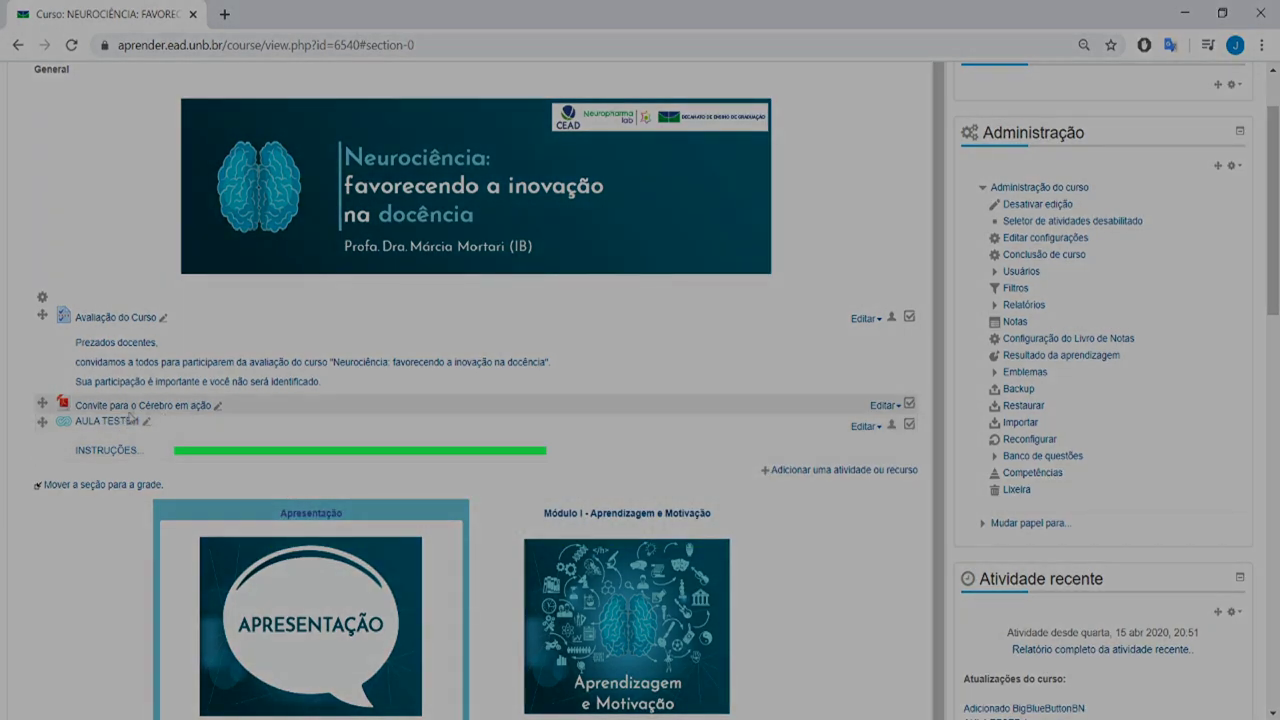
# Step: Enter the AULA TESTE 1 conference session with microphone audio and allow access to the microphone
pyautogui.click(118, 426)
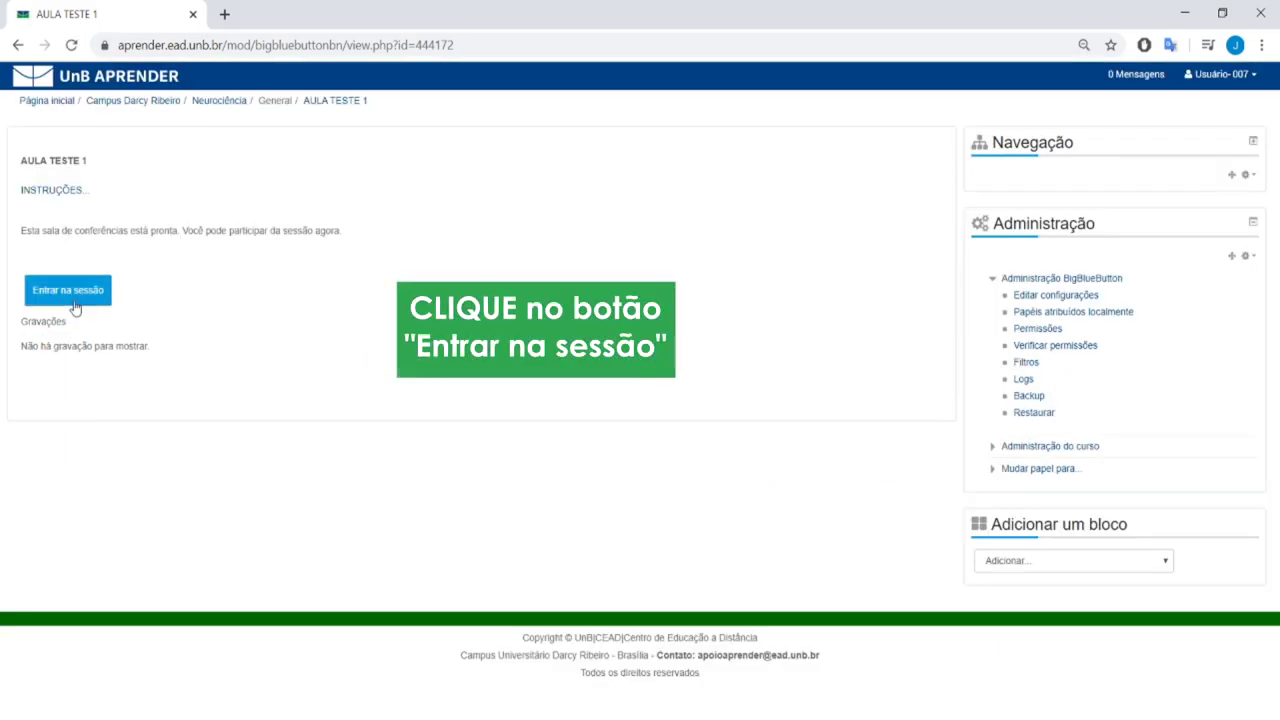
pyautogui.click(73, 302)
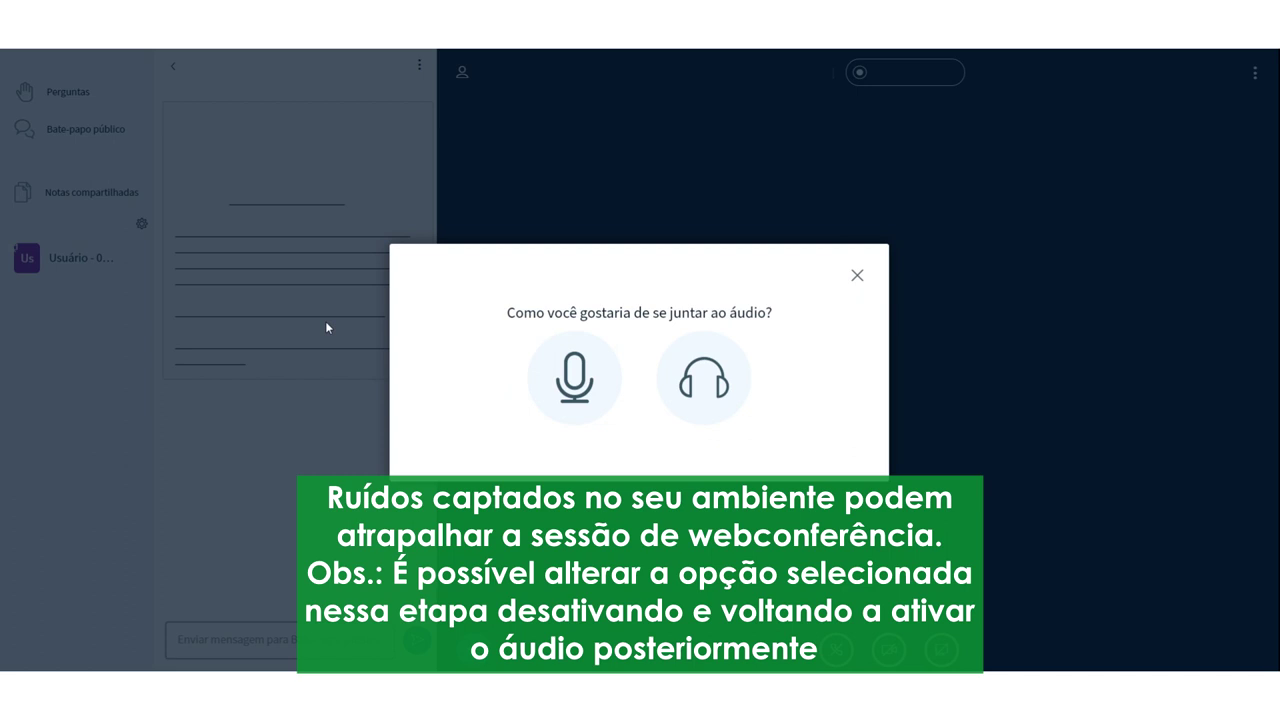
pyautogui.click(585, 373)
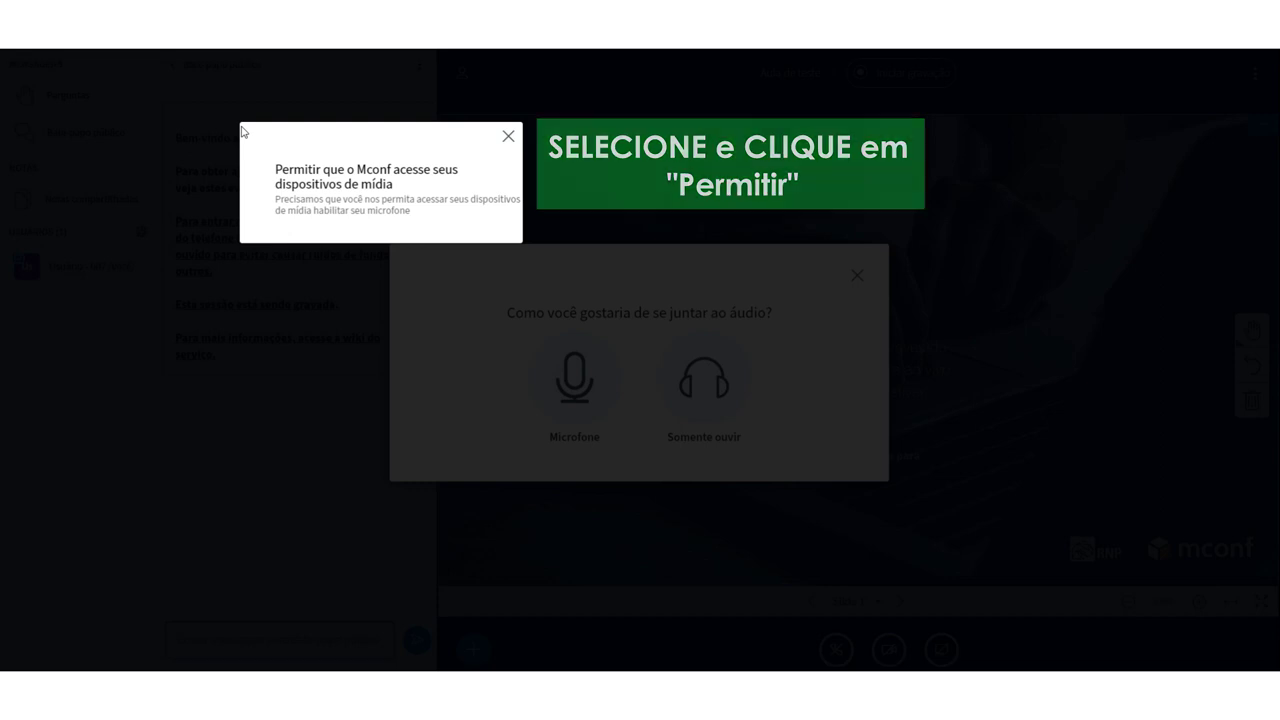
pyautogui.press('Return')
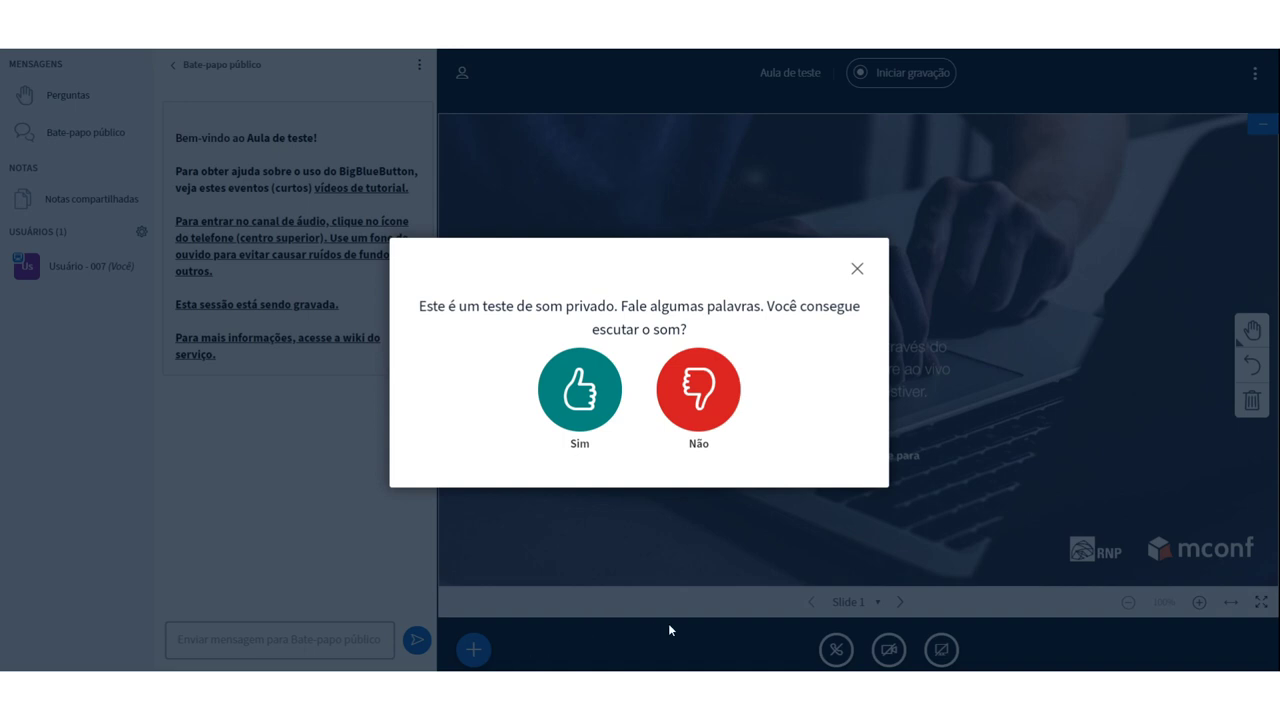
# Step: Reject the echo test, switch the microphone to Grupo de microfones (Realtek High Definition), play the test sound, and retry and accept the echo test
pyautogui.click(680, 398)
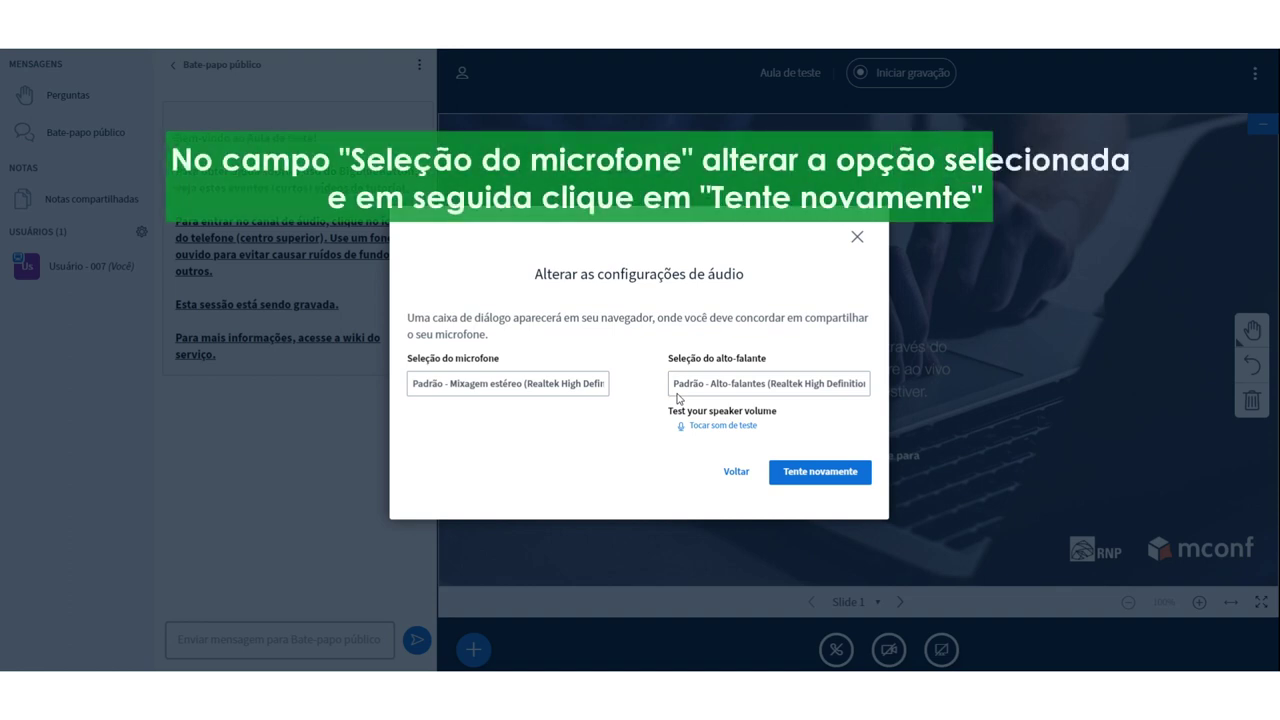
pyautogui.click(564, 432)
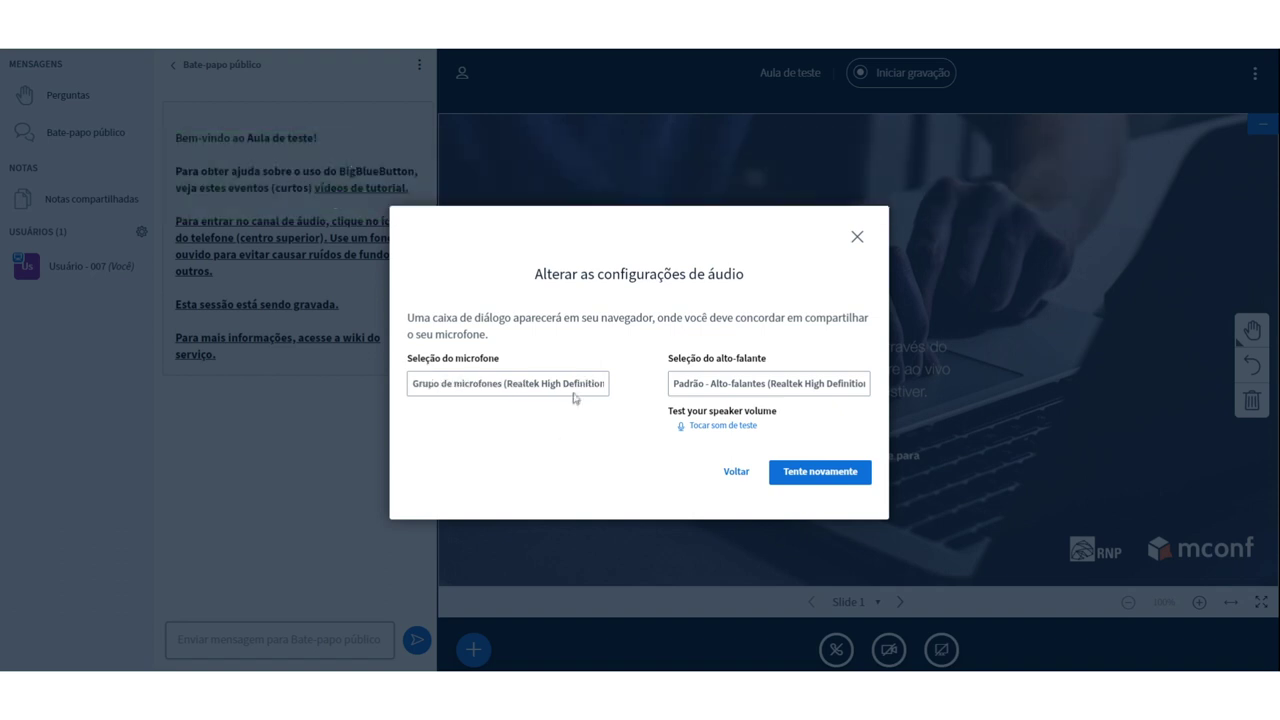
pyautogui.click(736, 428)
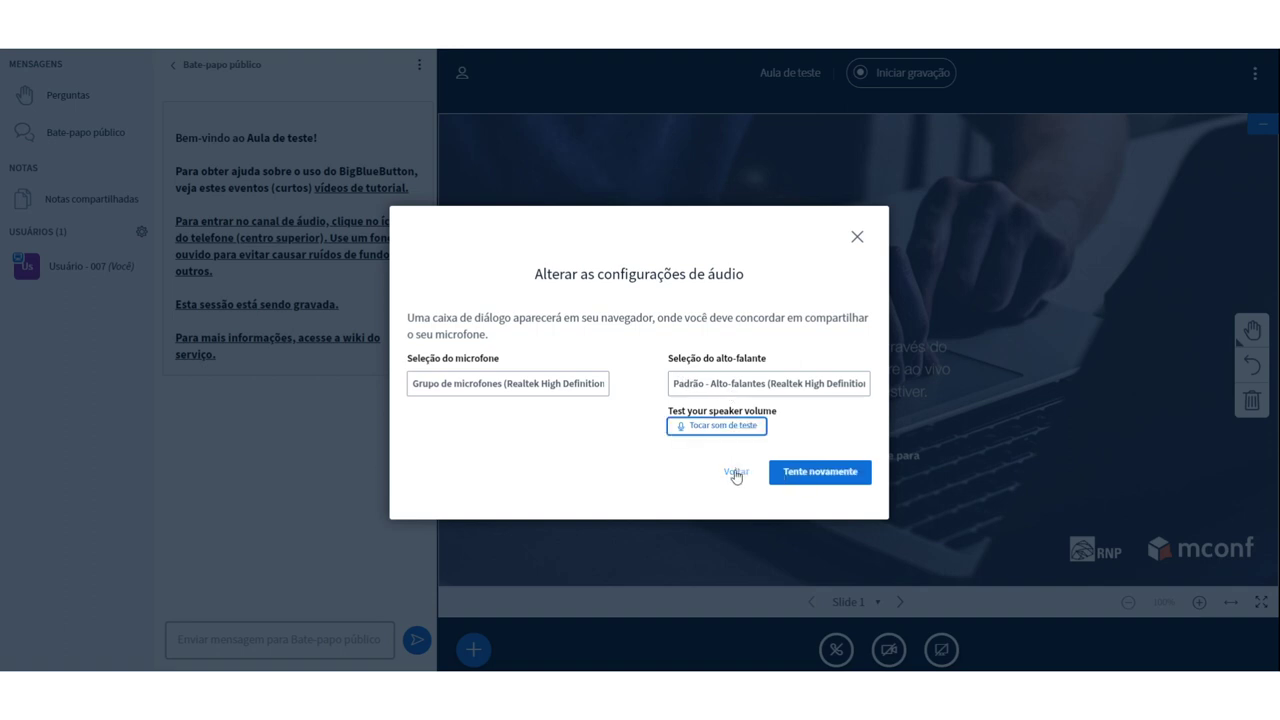
pyautogui.click(791, 474)
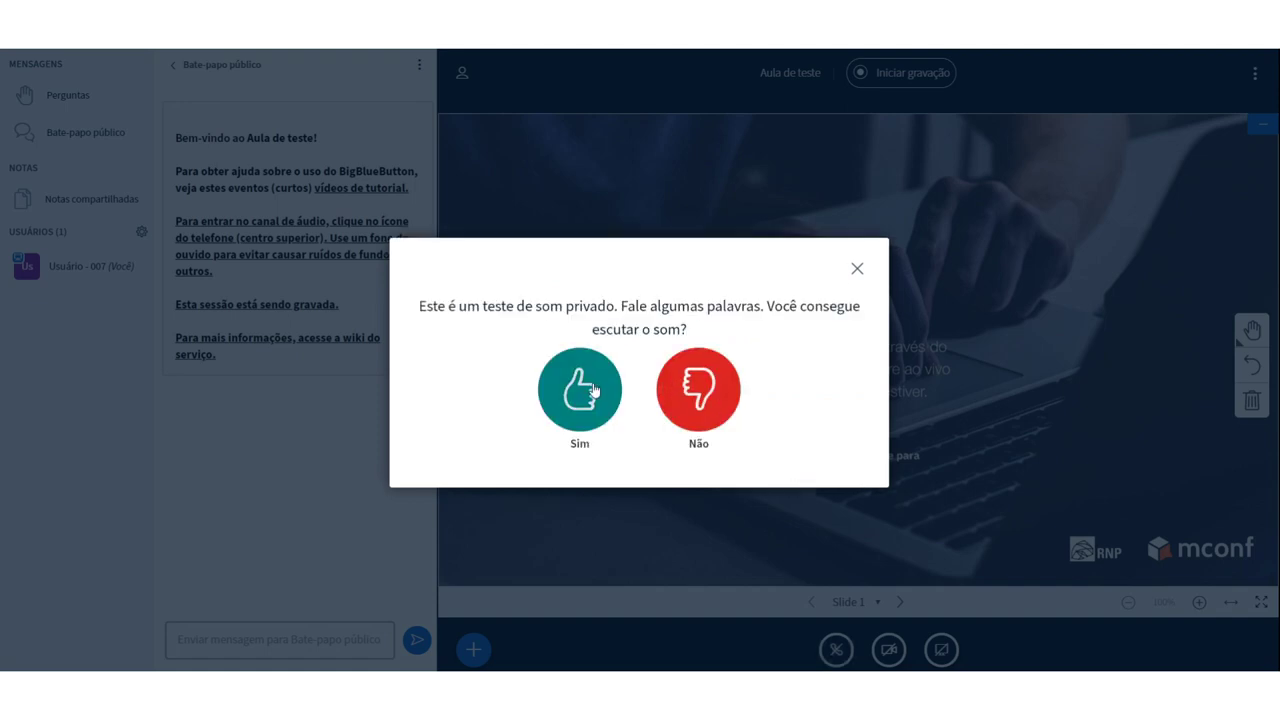
pyautogui.click(593, 389)
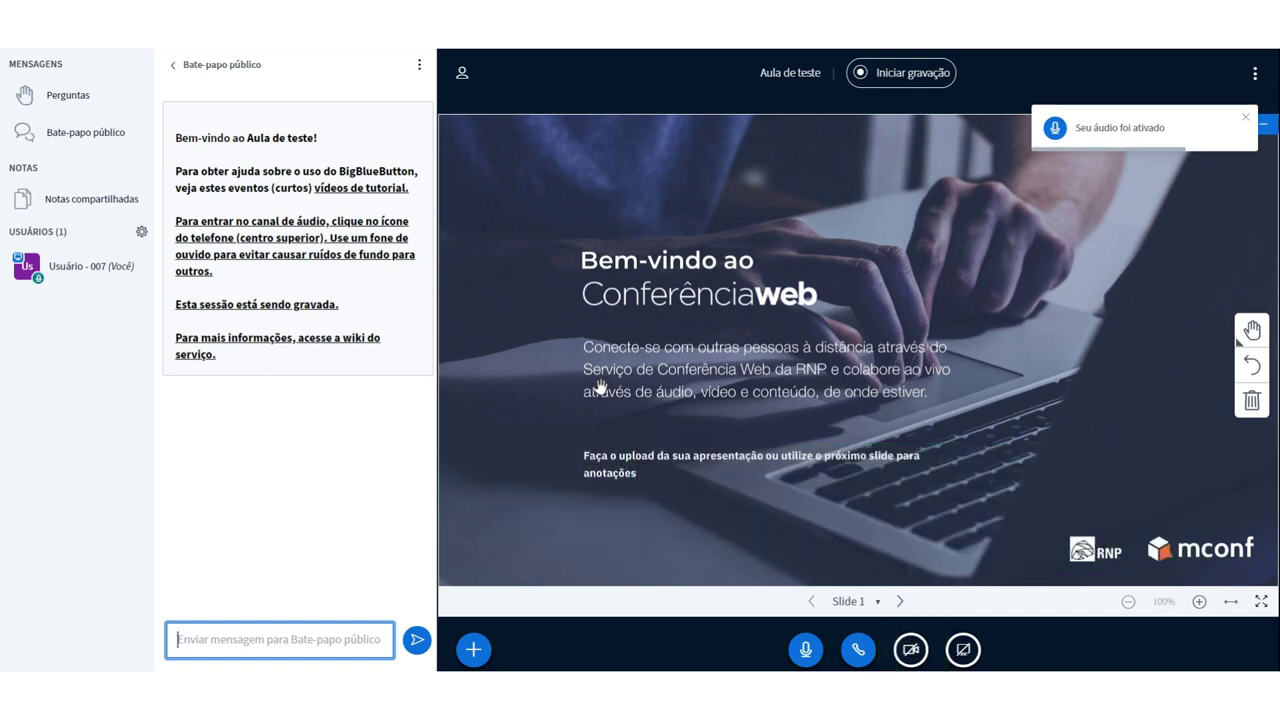
# Step: Share the webcam using the HD WebCam camera at Medium quality
pyautogui.click(911, 651)
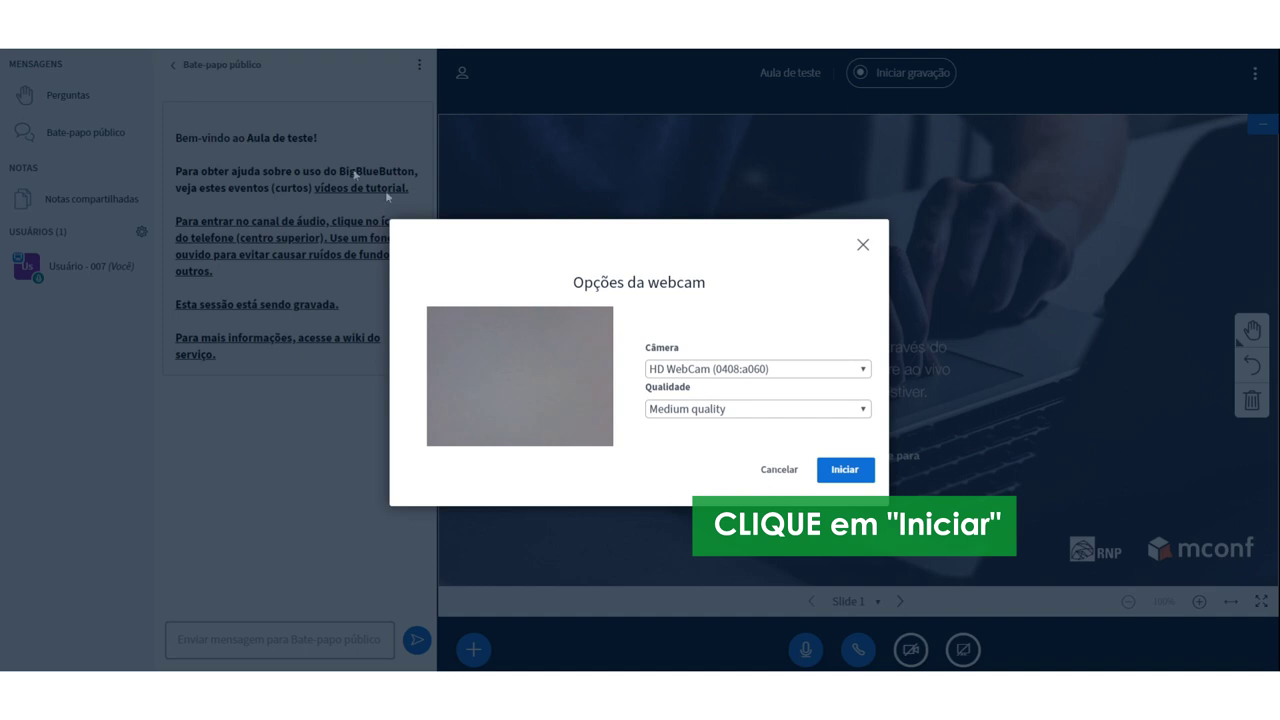
pyautogui.click(850, 478)
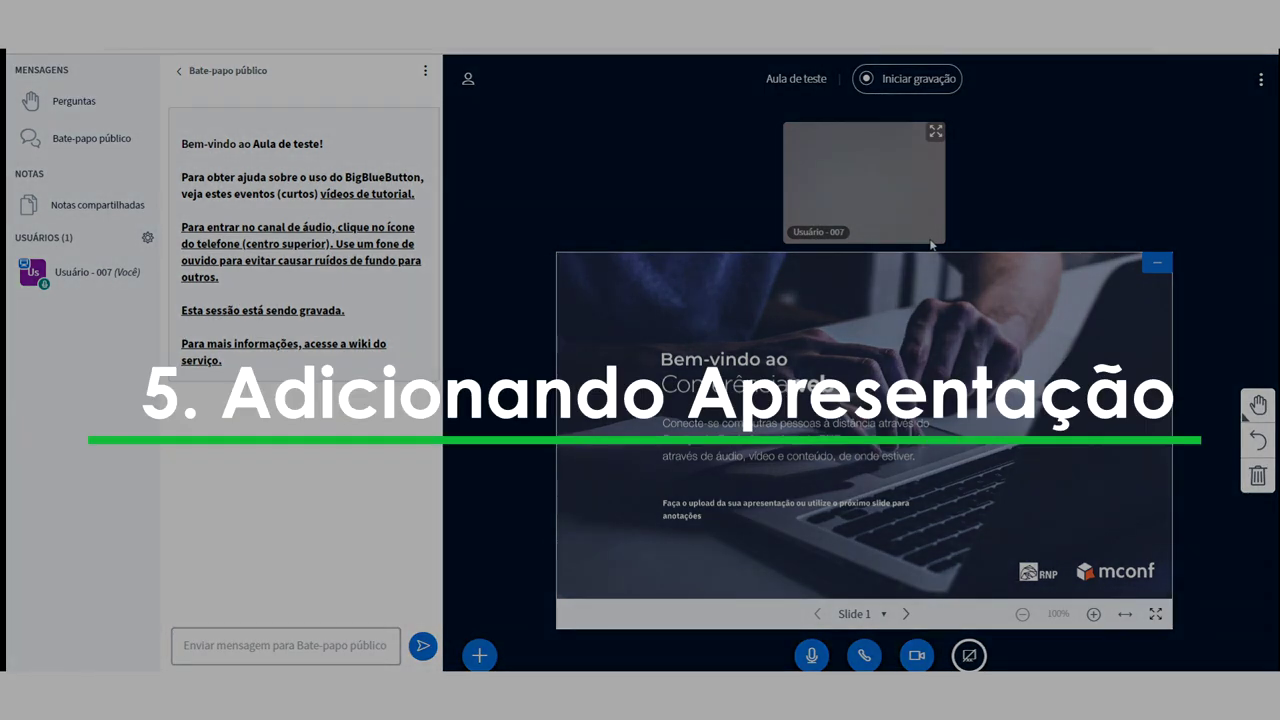
# Step: Upload Guia do estudante.pdf as the session's current presentation and advance it to slide 3
pyautogui.click(480, 656)
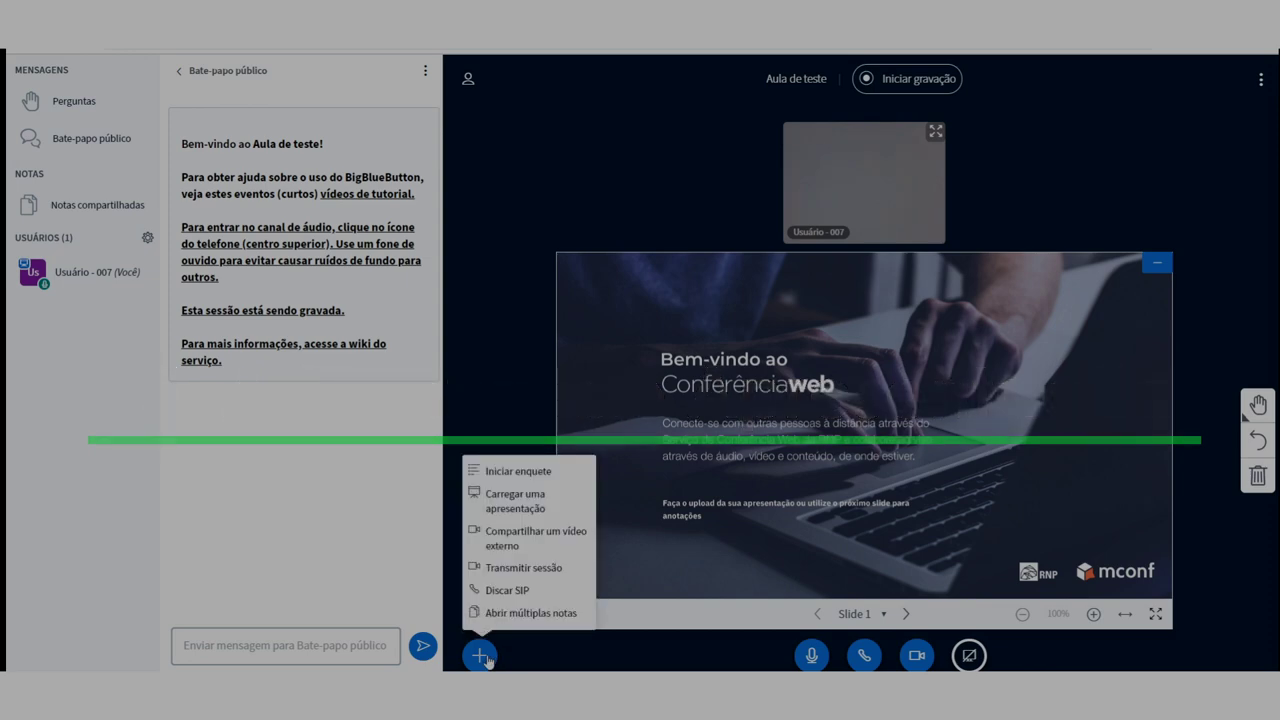
pyautogui.click(482, 657)
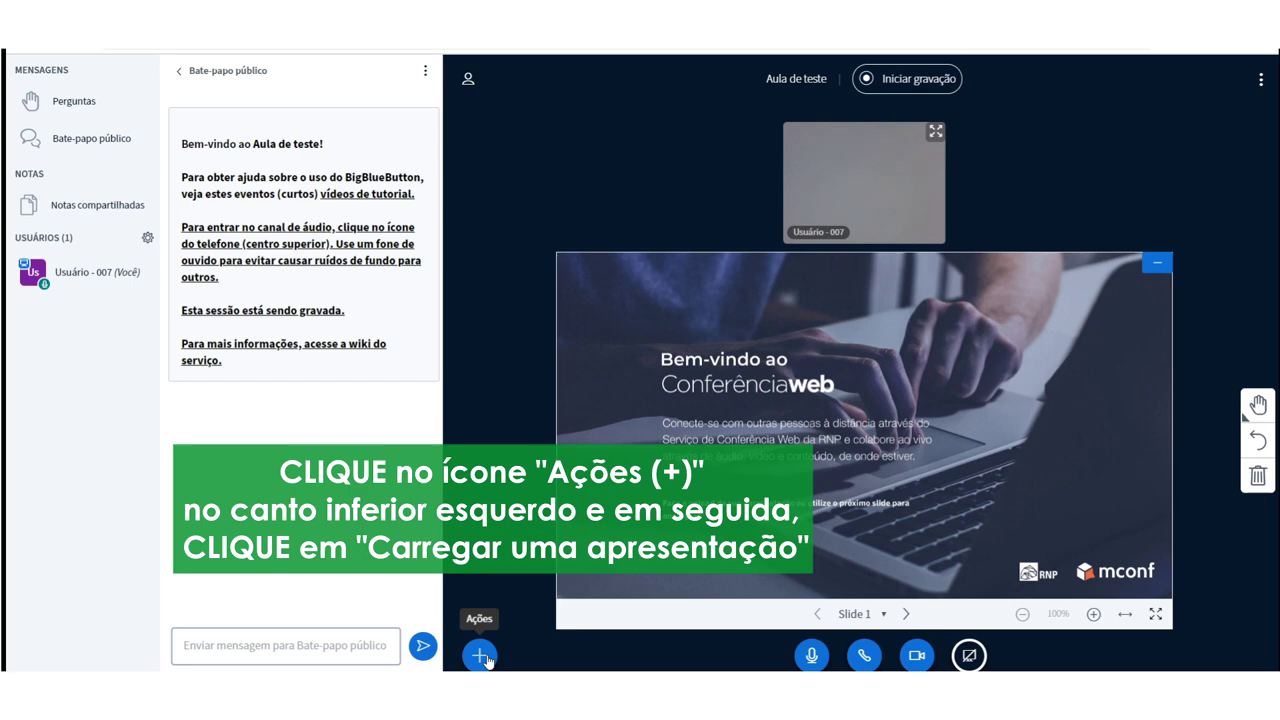
pyautogui.click(485, 656)
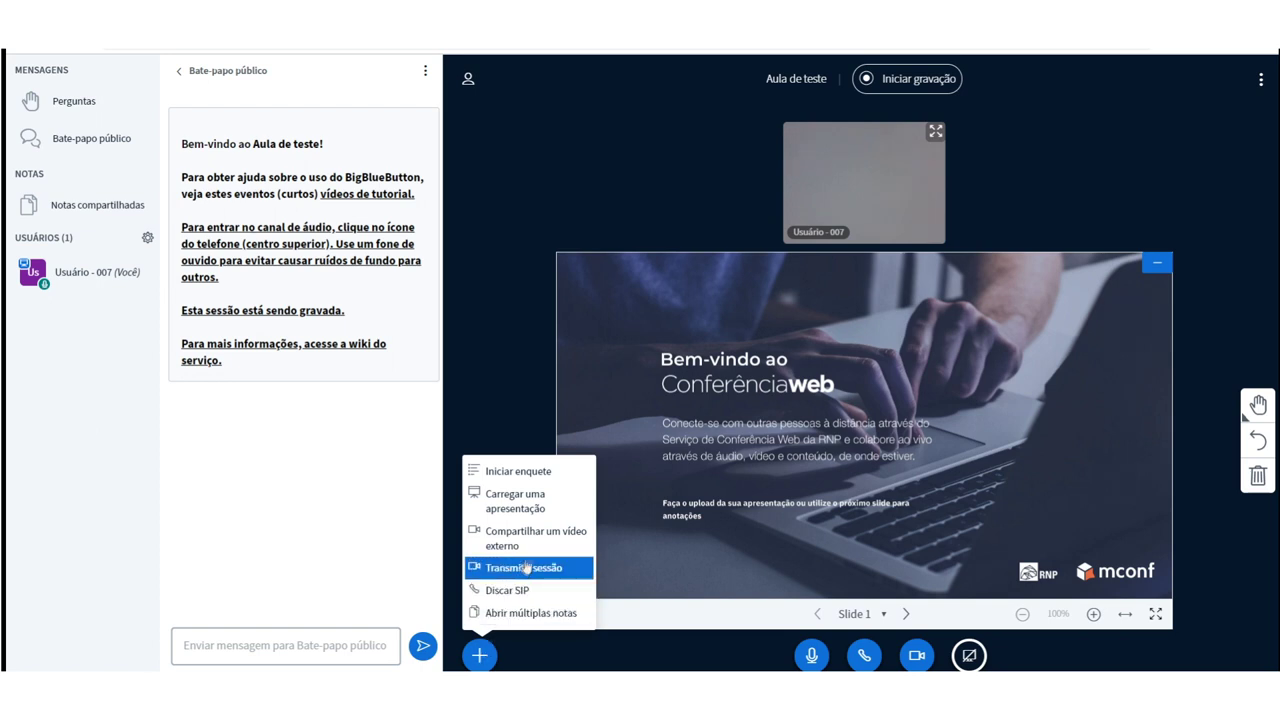
pyautogui.click(545, 512)
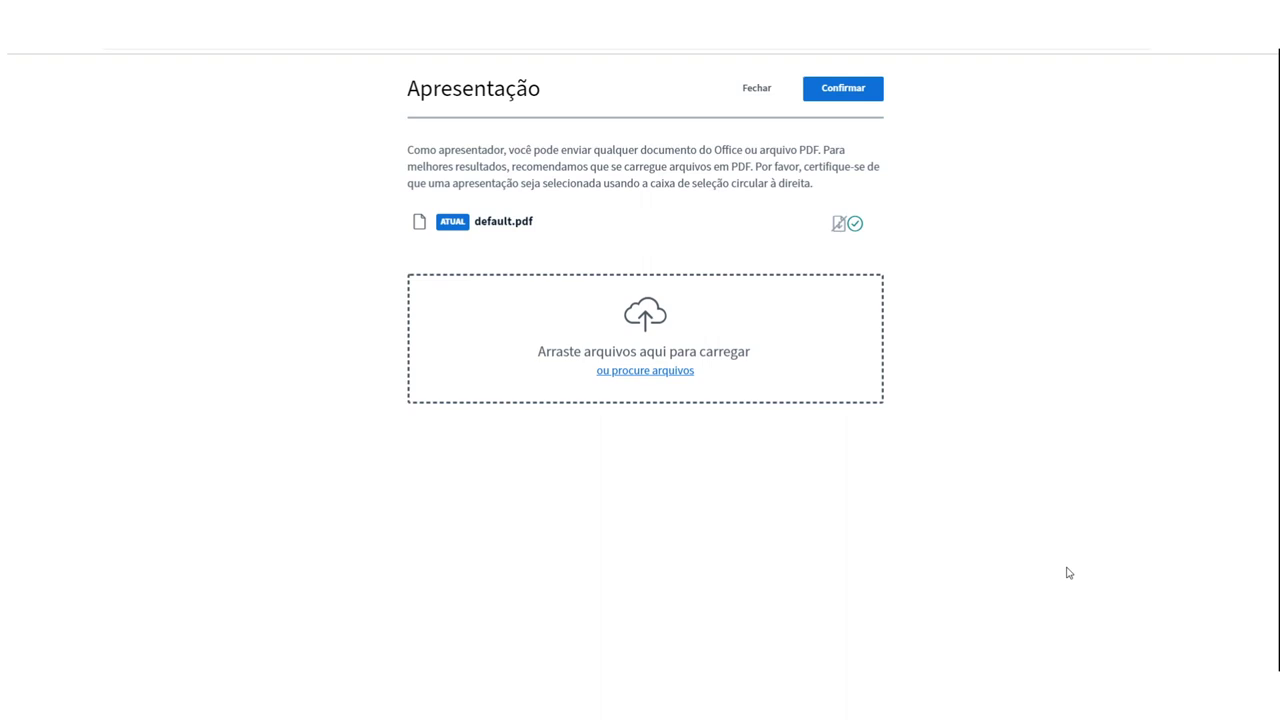
pyautogui.click(686, 372)
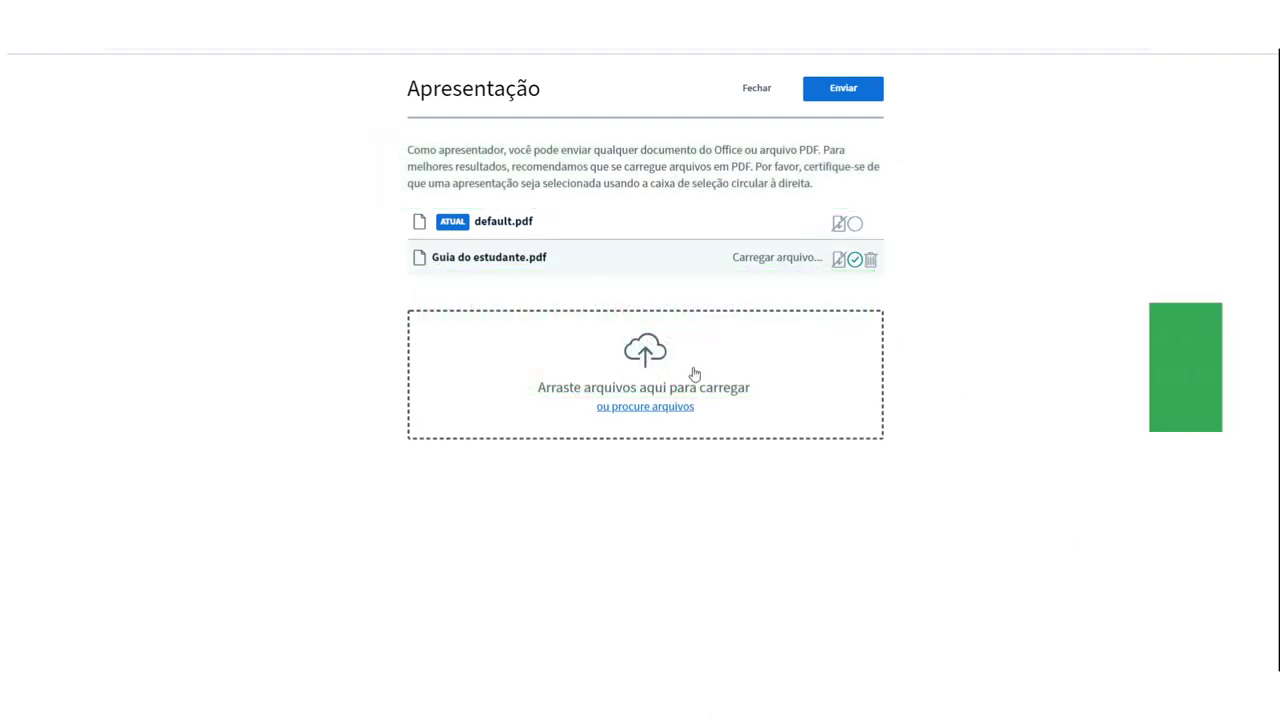
pyautogui.click(814, 93)
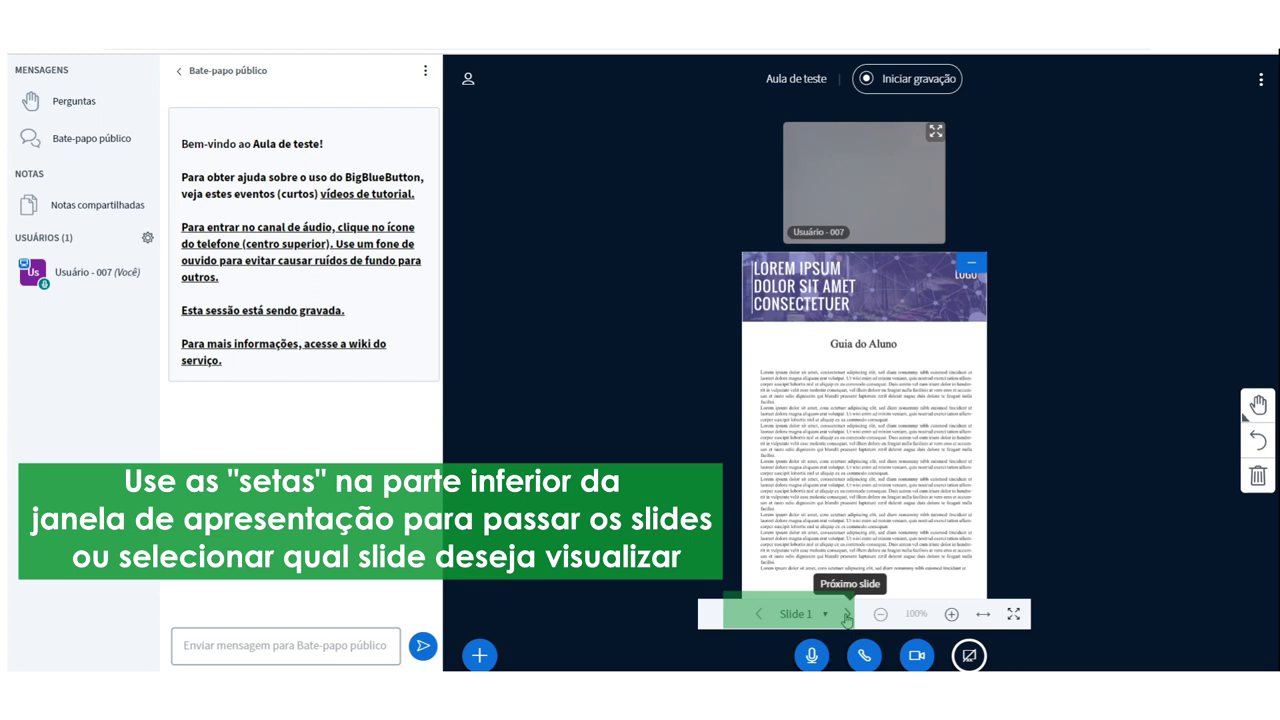
pyautogui.click(846, 615)
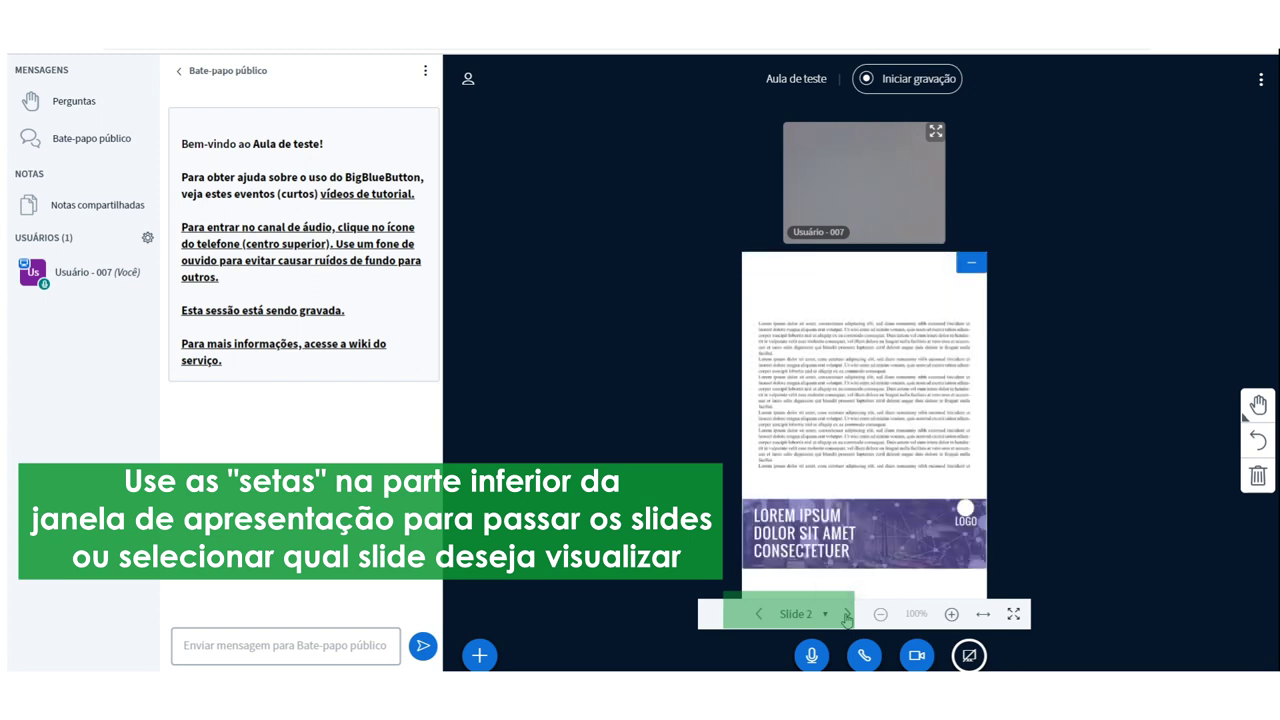
pyautogui.click(846, 615)
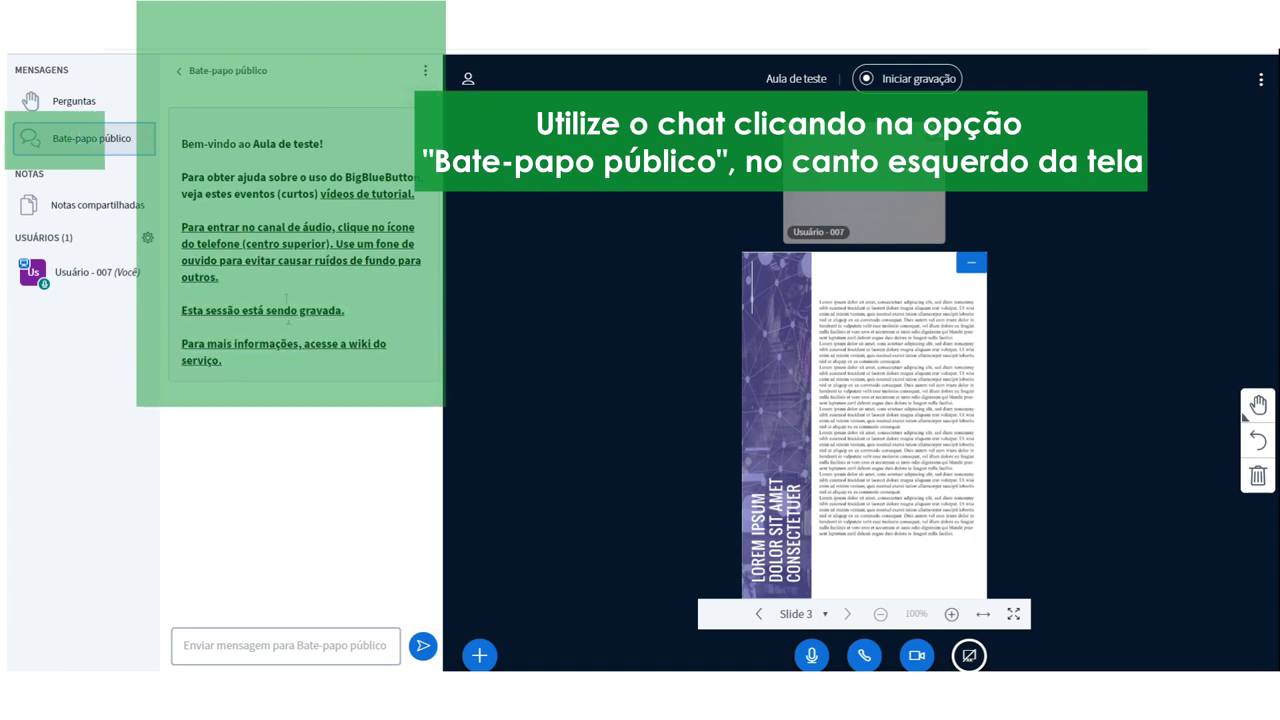
# Step: Look at the public chat's options and send the message "olá! :)" in the public chat
pyautogui.click(426, 72)
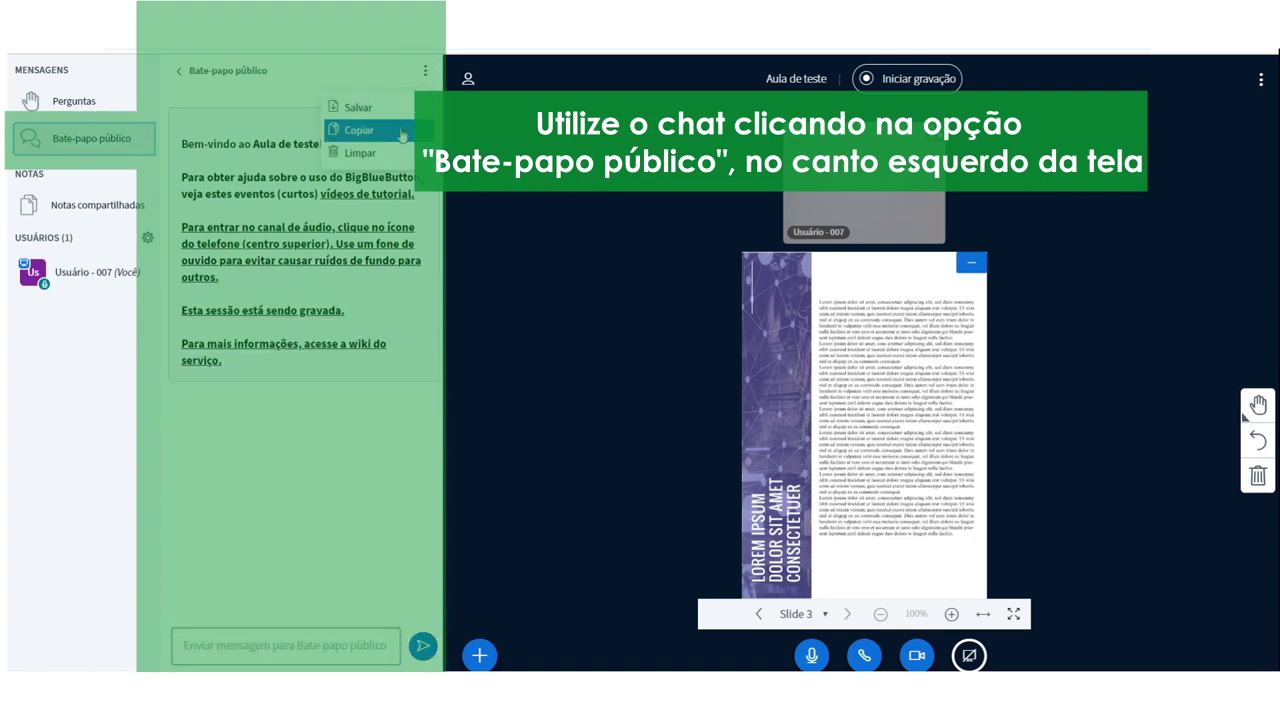
pyautogui.click(426, 72)
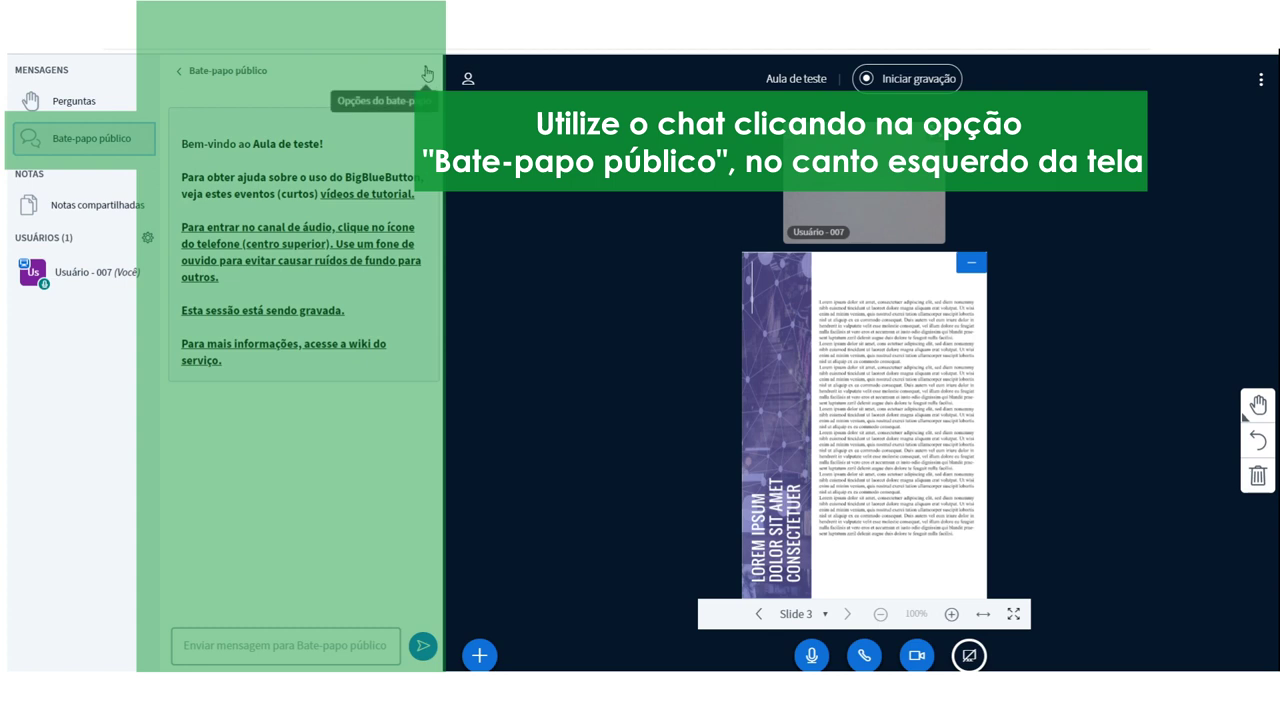
pyautogui.click(258, 645)
pyautogui.write('ol')
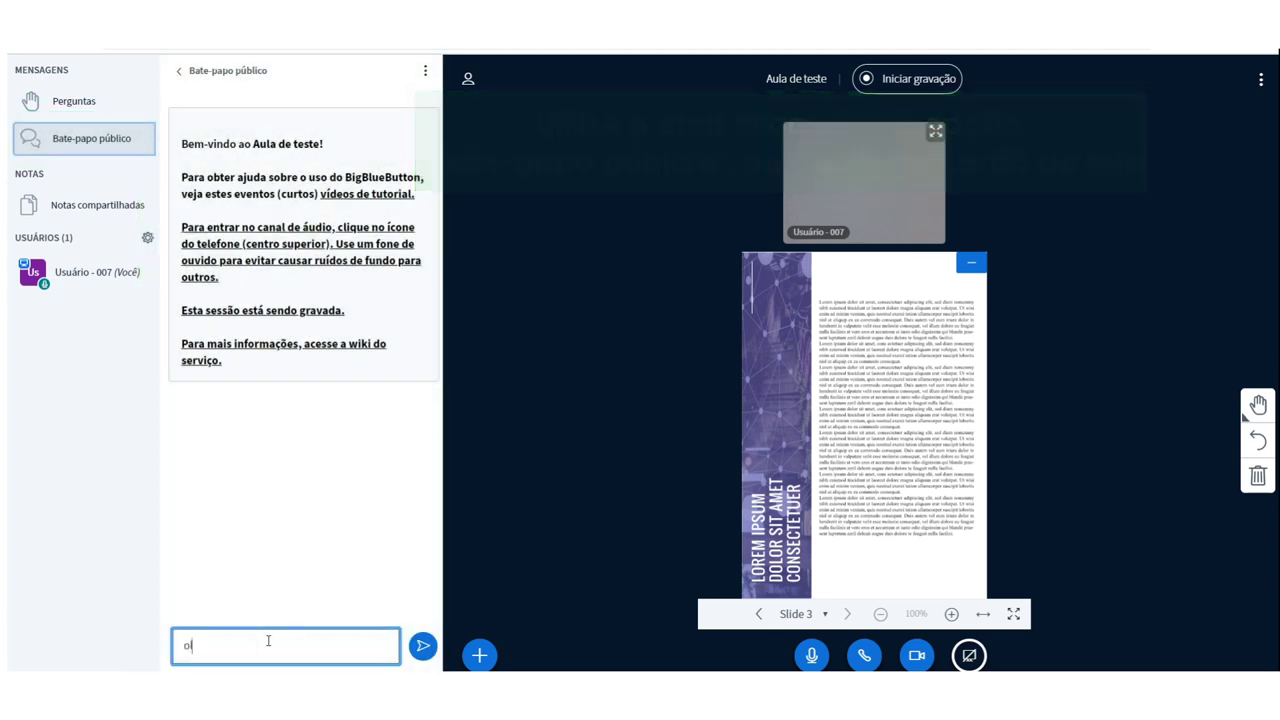
pyautogui.write('á')
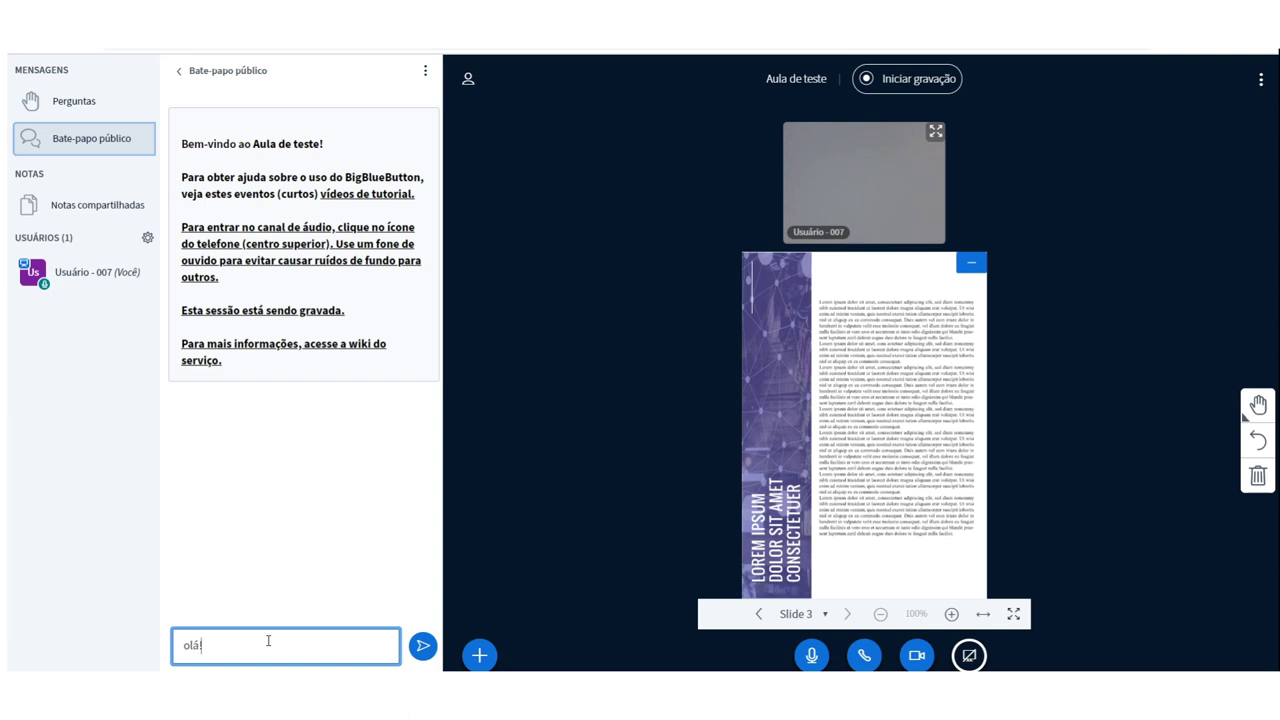
pyautogui.write('! :)')
pyautogui.click(424, 648)
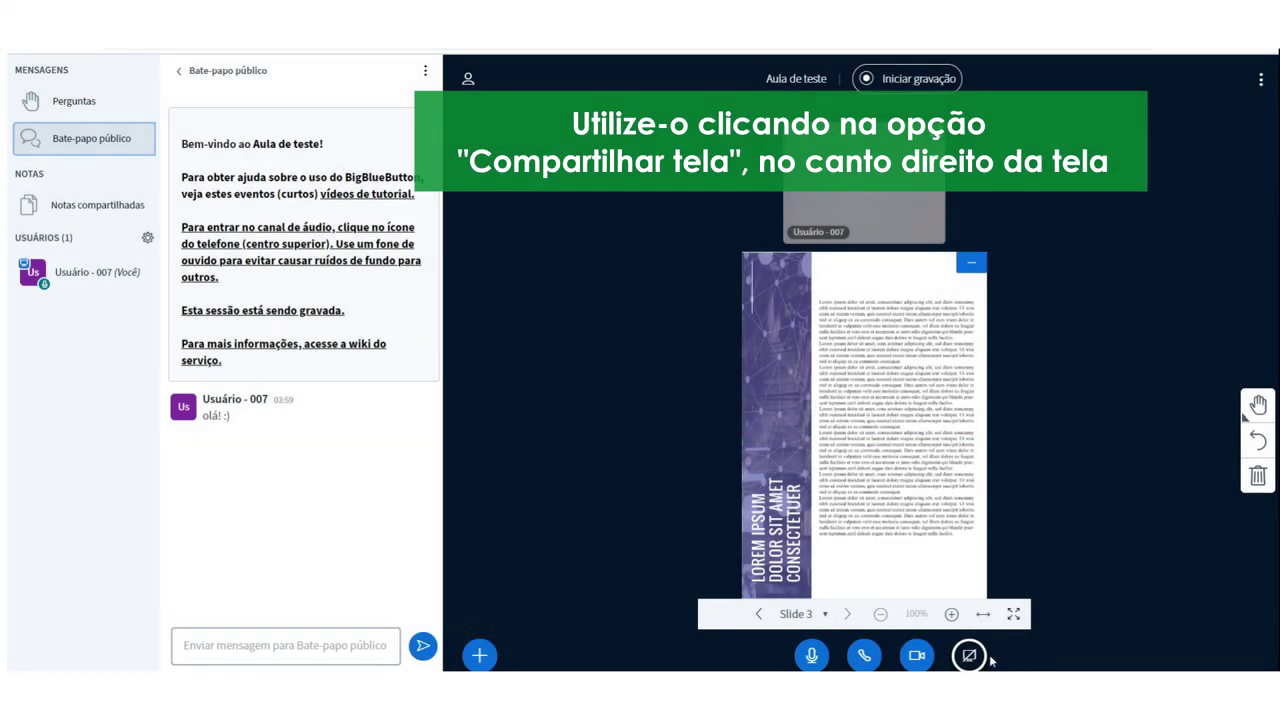
# Step: Start screen sharing in the conference with the "materiais curso" application window as the source
pyautogui.click(976, 662)
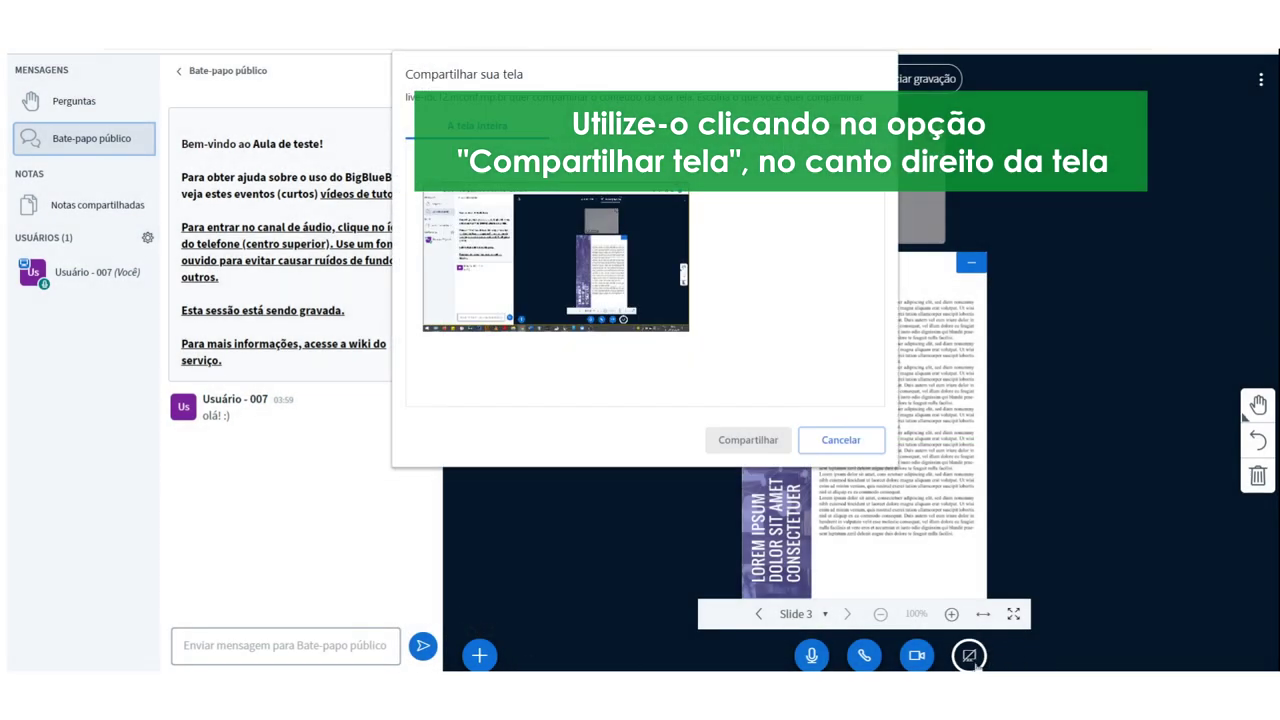
pyautogui.click(640, 126)
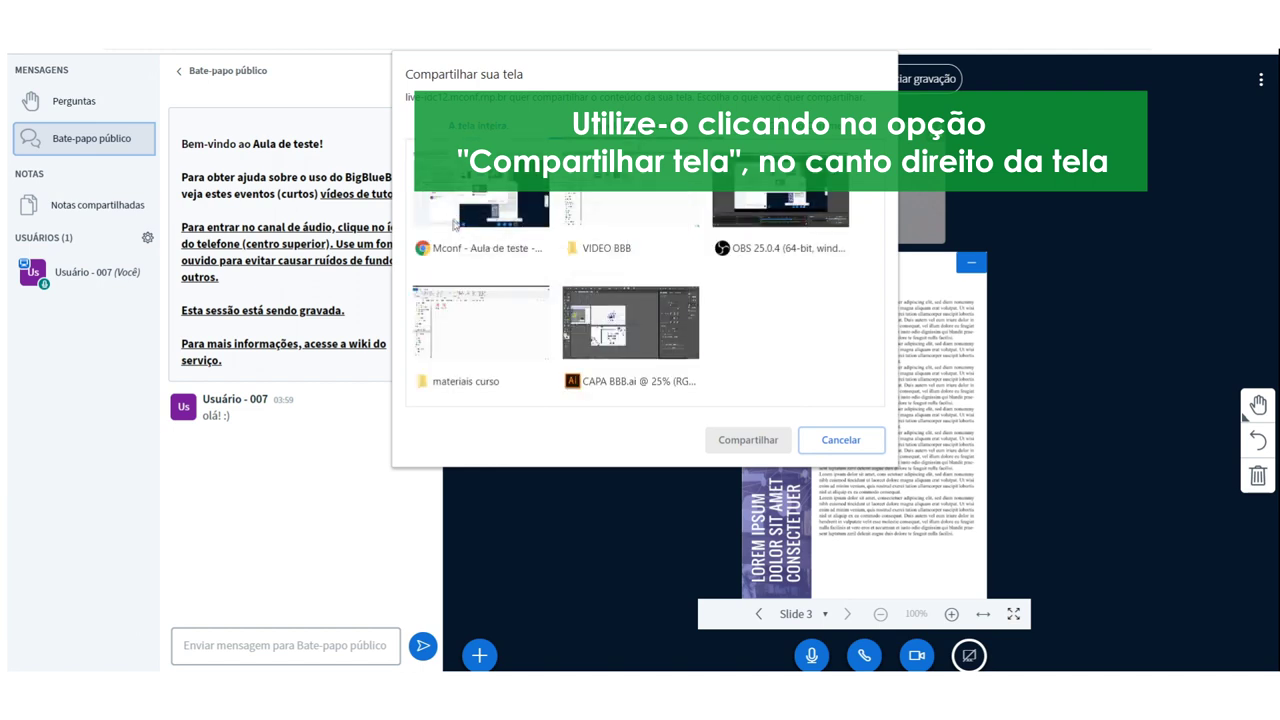
pyautogui.click(510, 220)
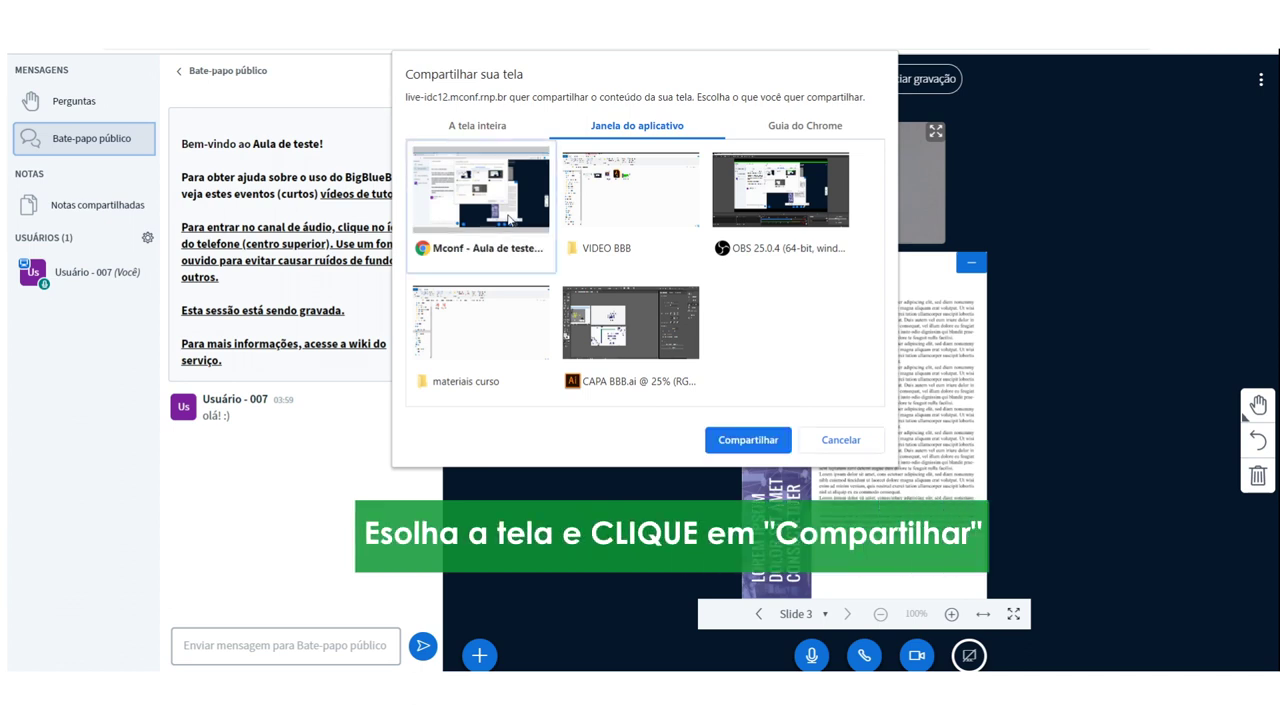
pyautogui.click(514, 346)
pyautogui.click(781, 446)
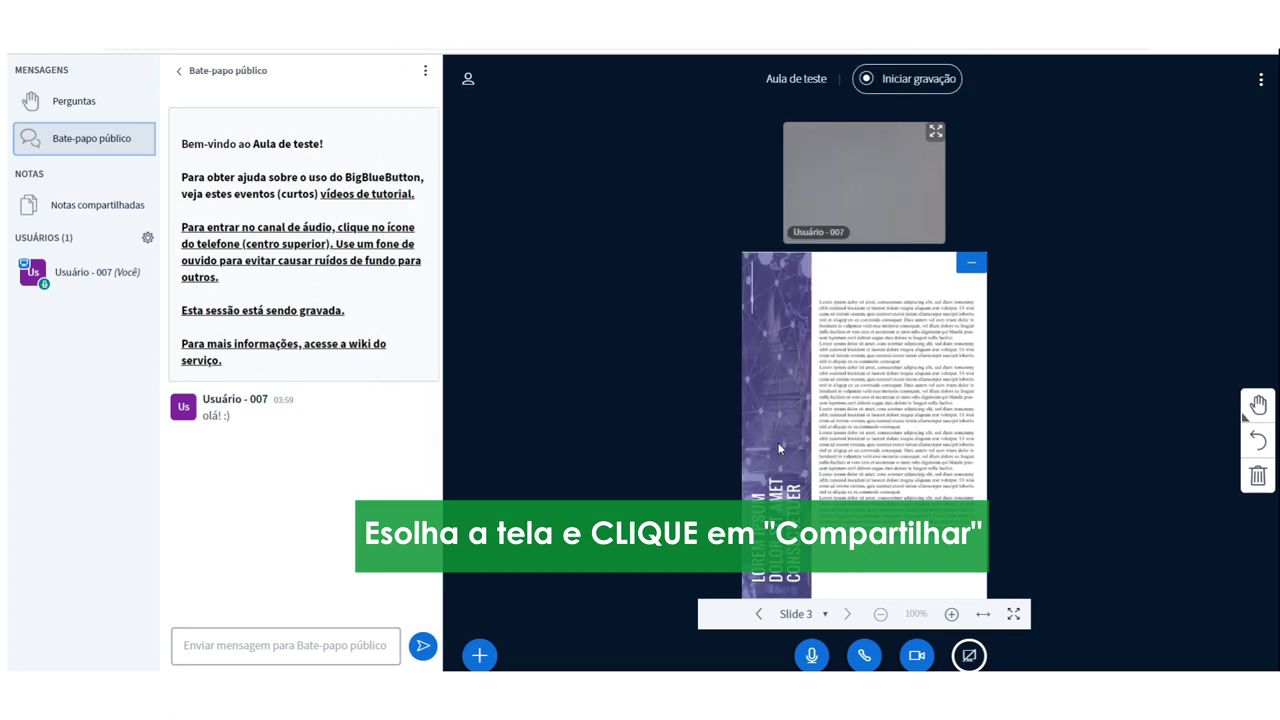